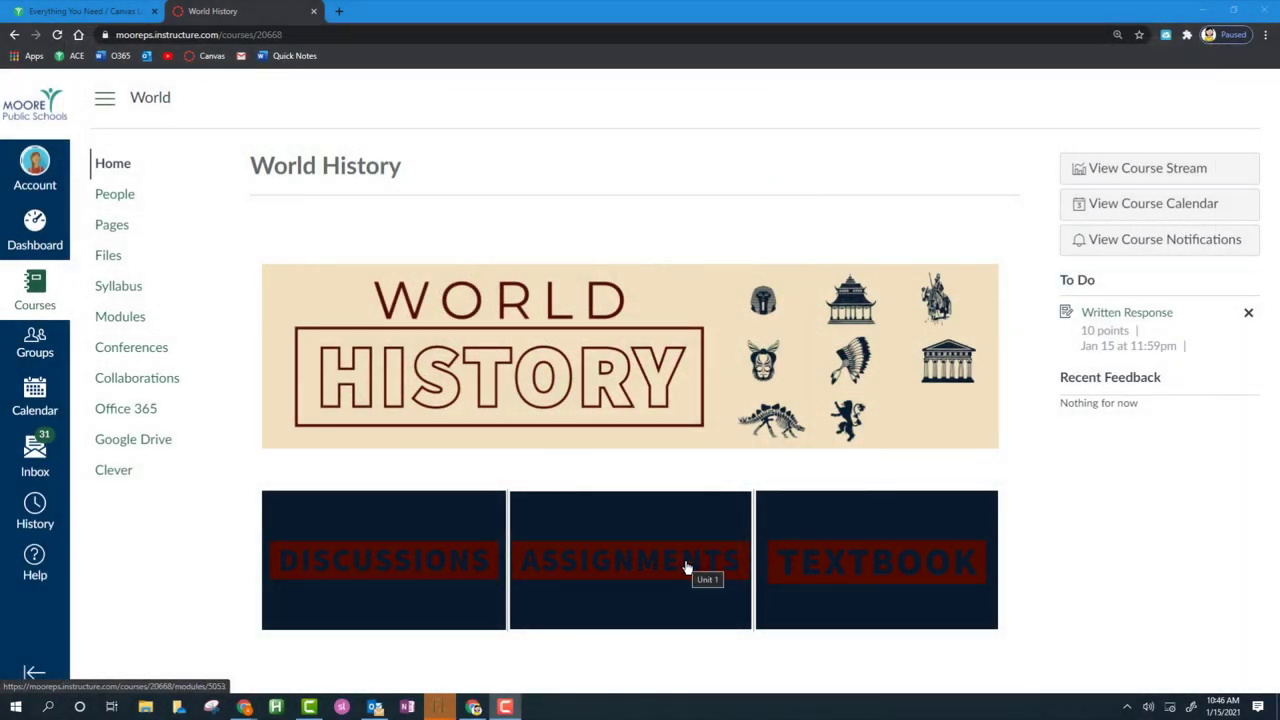
- Open the Written Response assignment in Unit 1 and start a submission using text entry
click(628, 541)
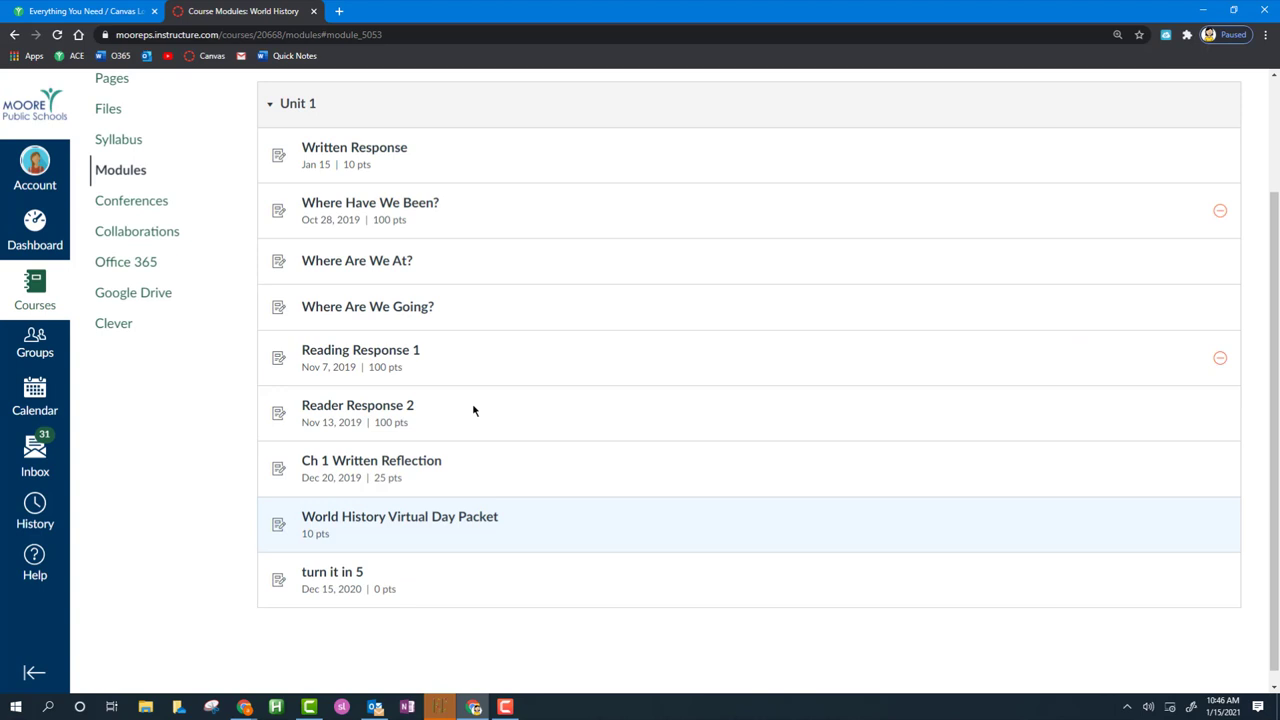
click(348, 152)
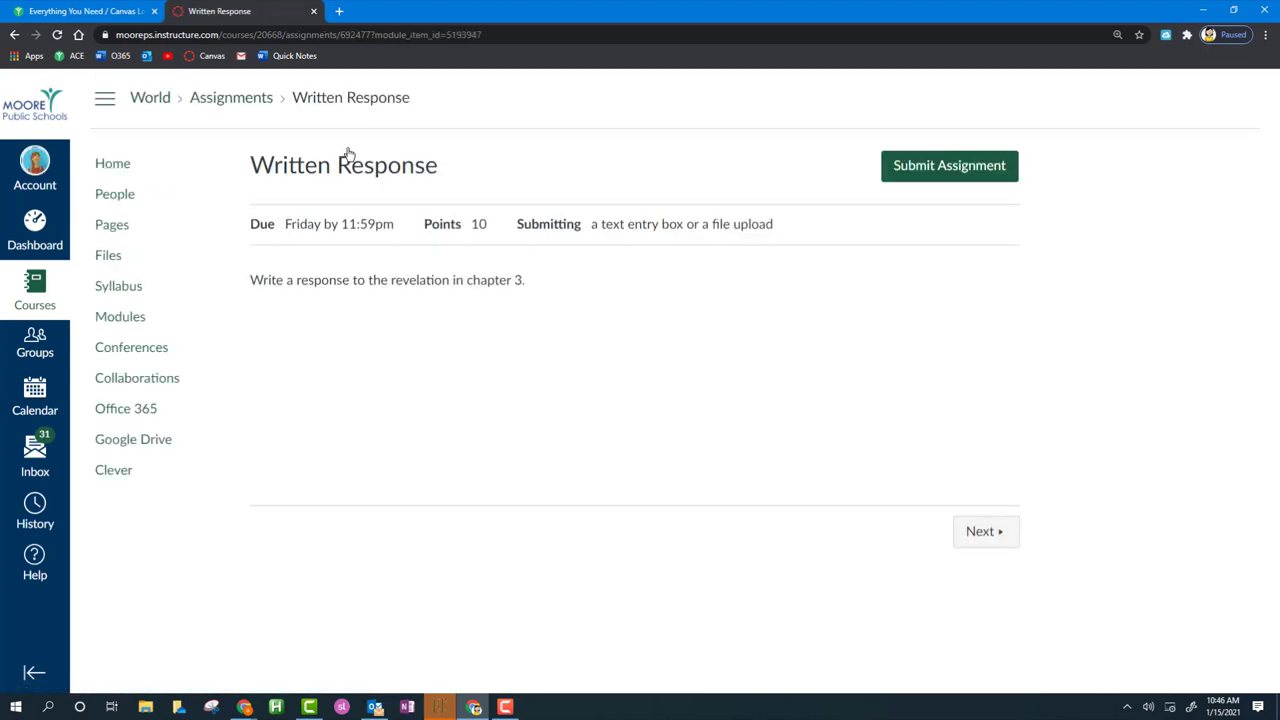
click(913, 168)
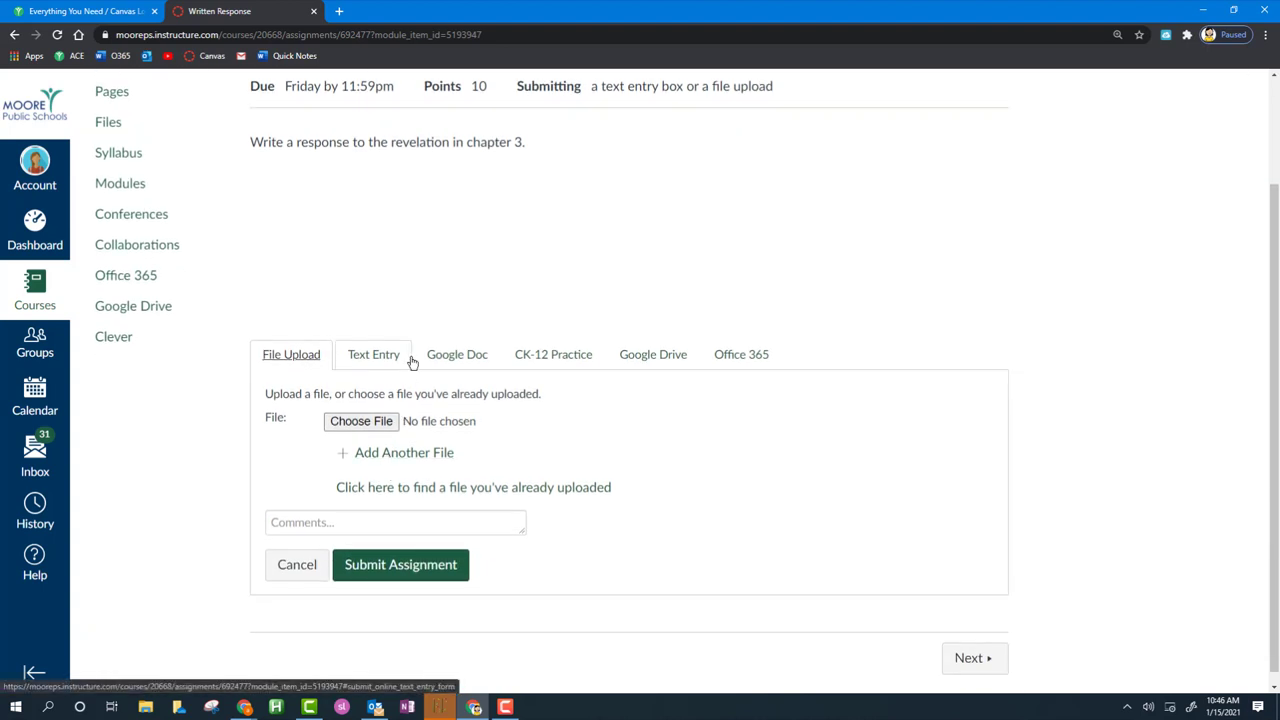
click(370, 358)
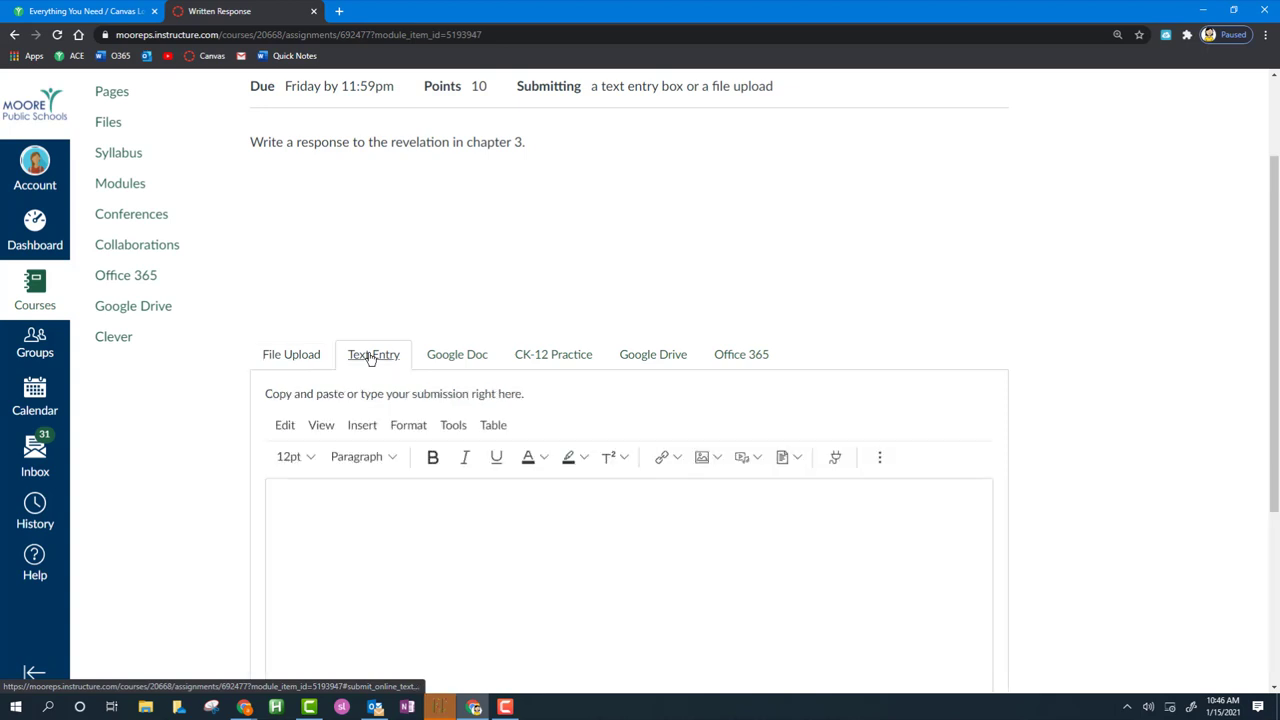
- Enter "The most significant event in chapter three..." as the text response for the assignment
scroll(414, 391, down, 1)
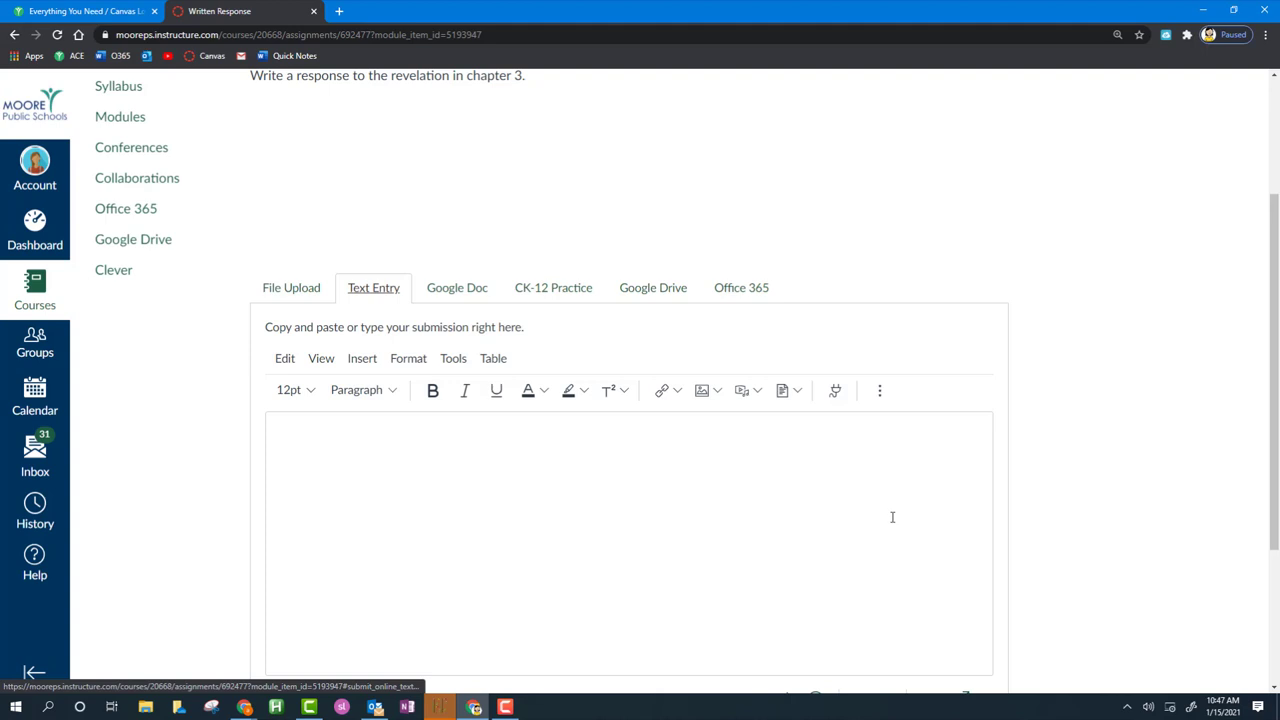
scroll(890, 517, down, 2)
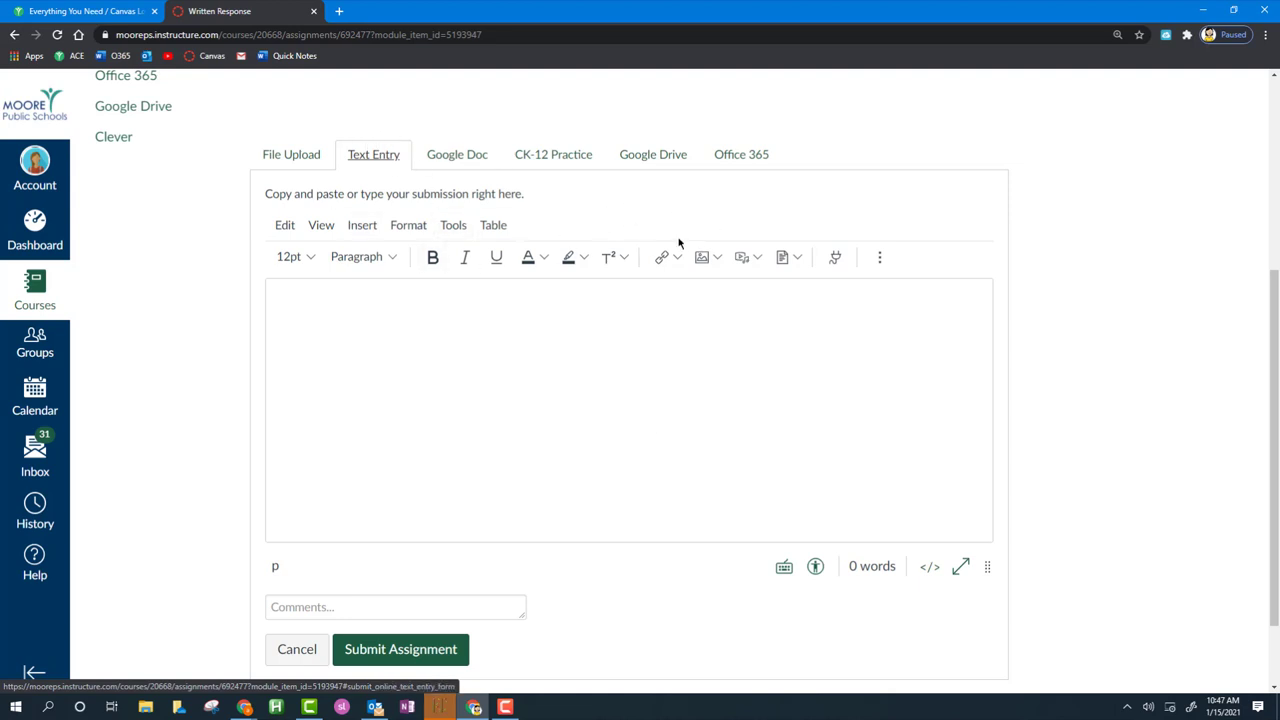
click(460, 340)
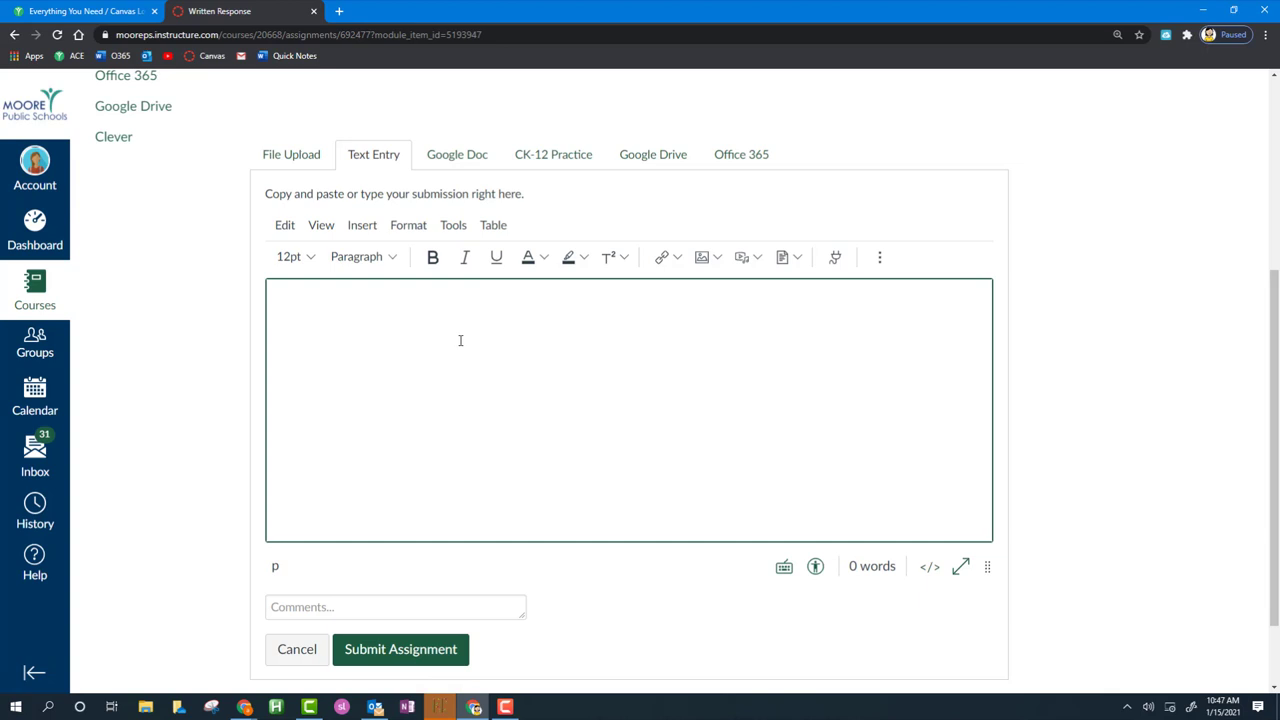
text(The most significant event in chapter three...)
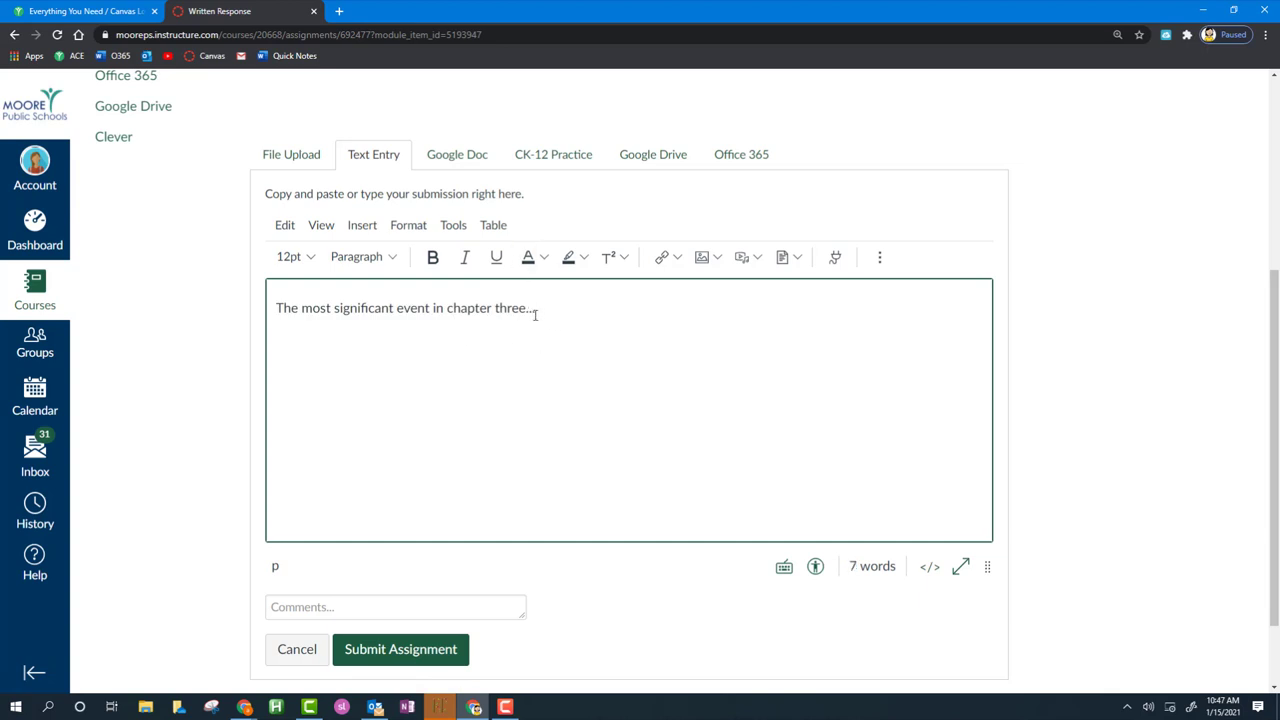
- Leave the Written Response assignment without submitting and return to the World History home page
scroll(600, 484, up, 4)
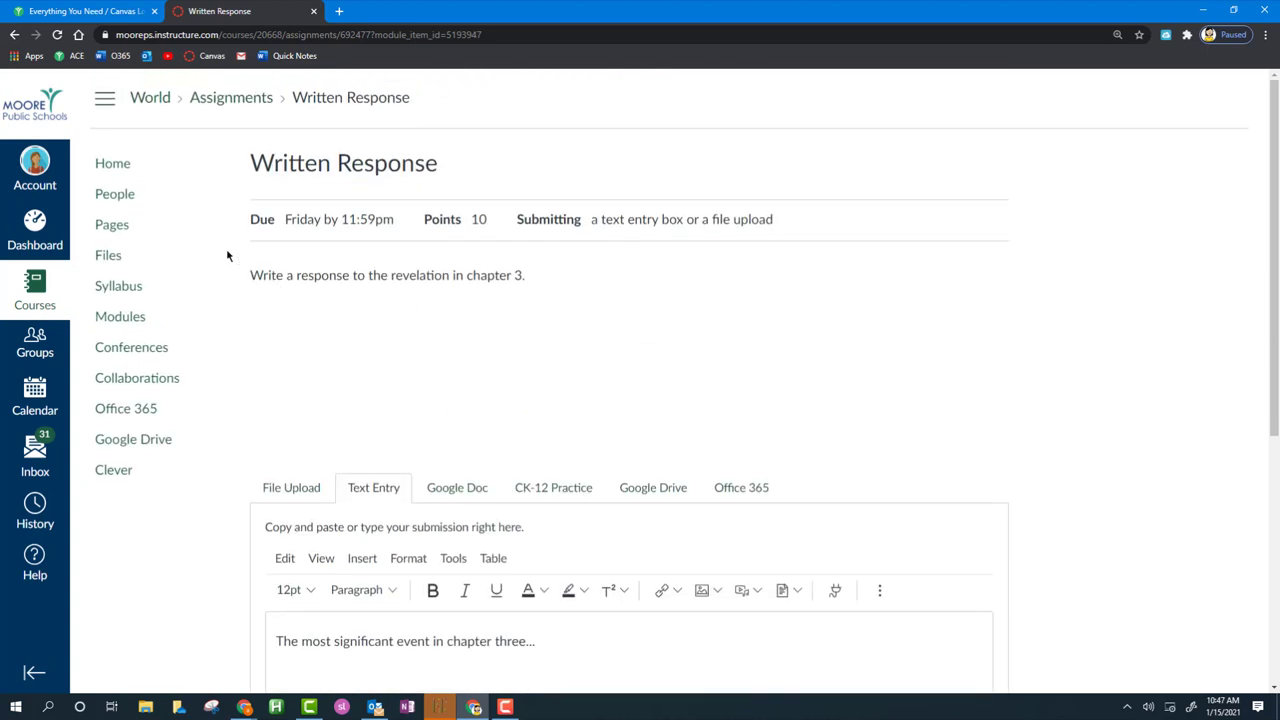
click(118, 165)
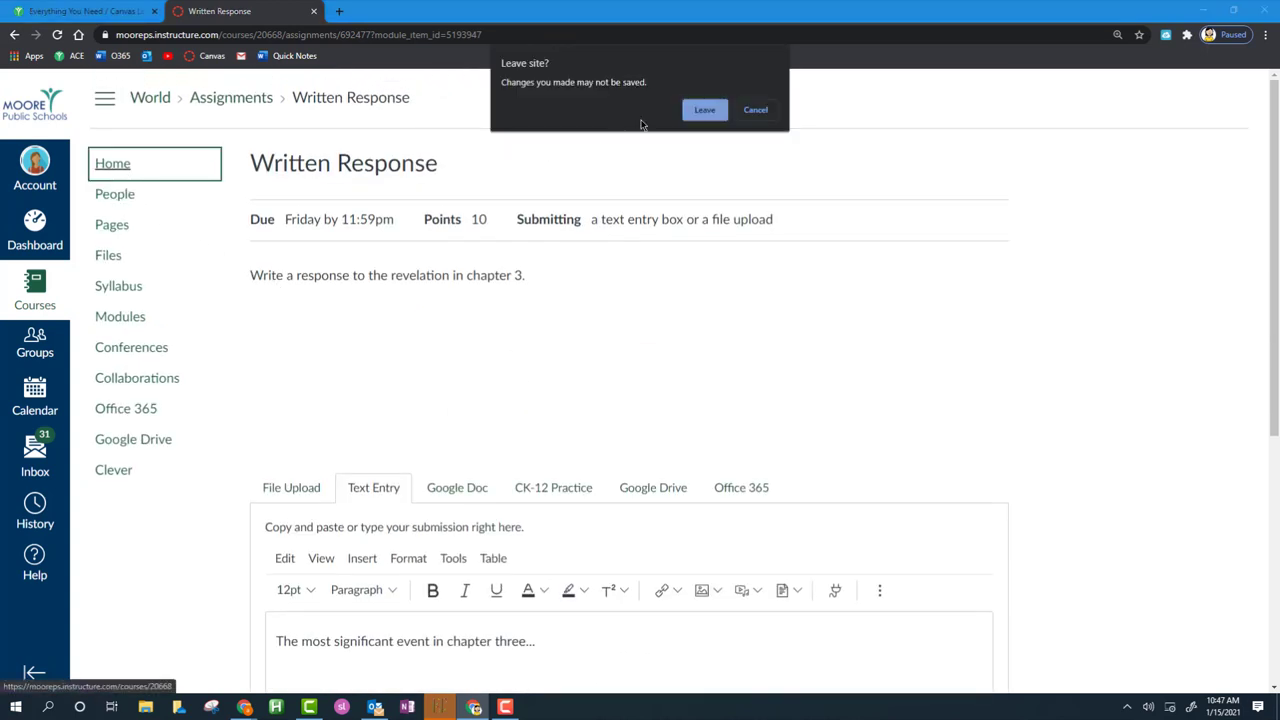
click(692, 112)
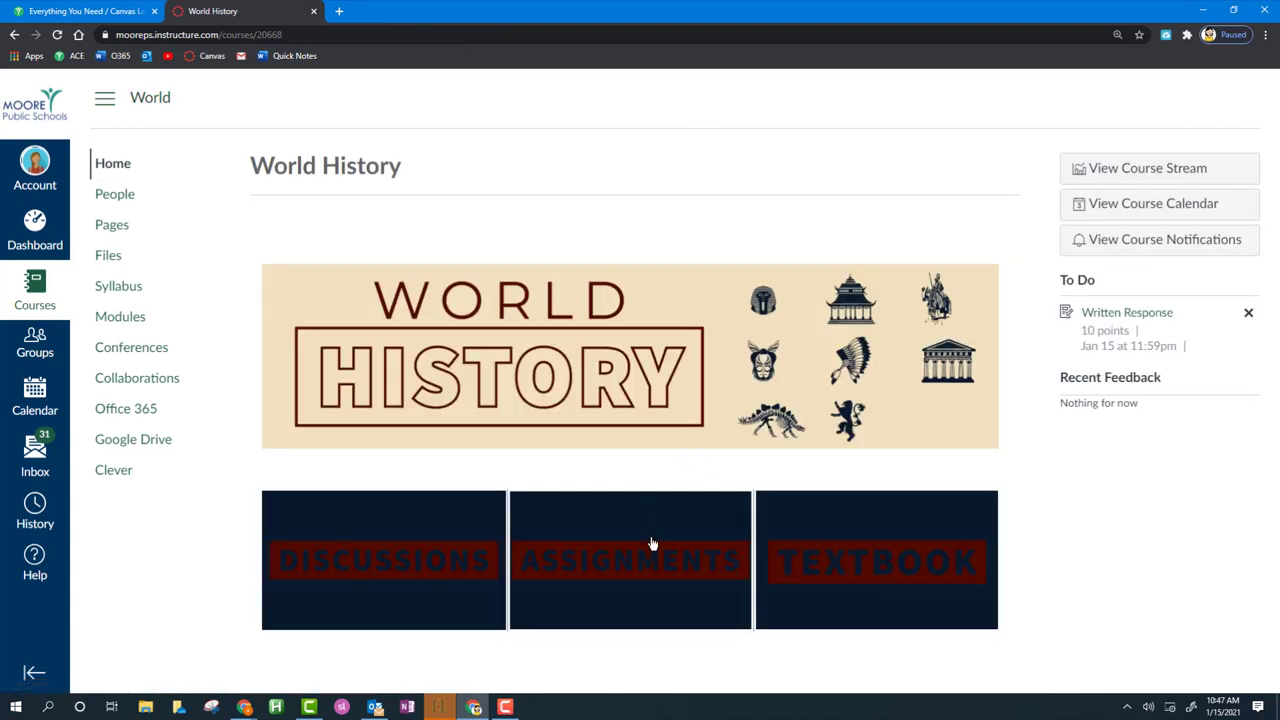
- Reopen the Written Response assignment from the Unit 1 assignments and start its text entry submission again
click(654, 566)
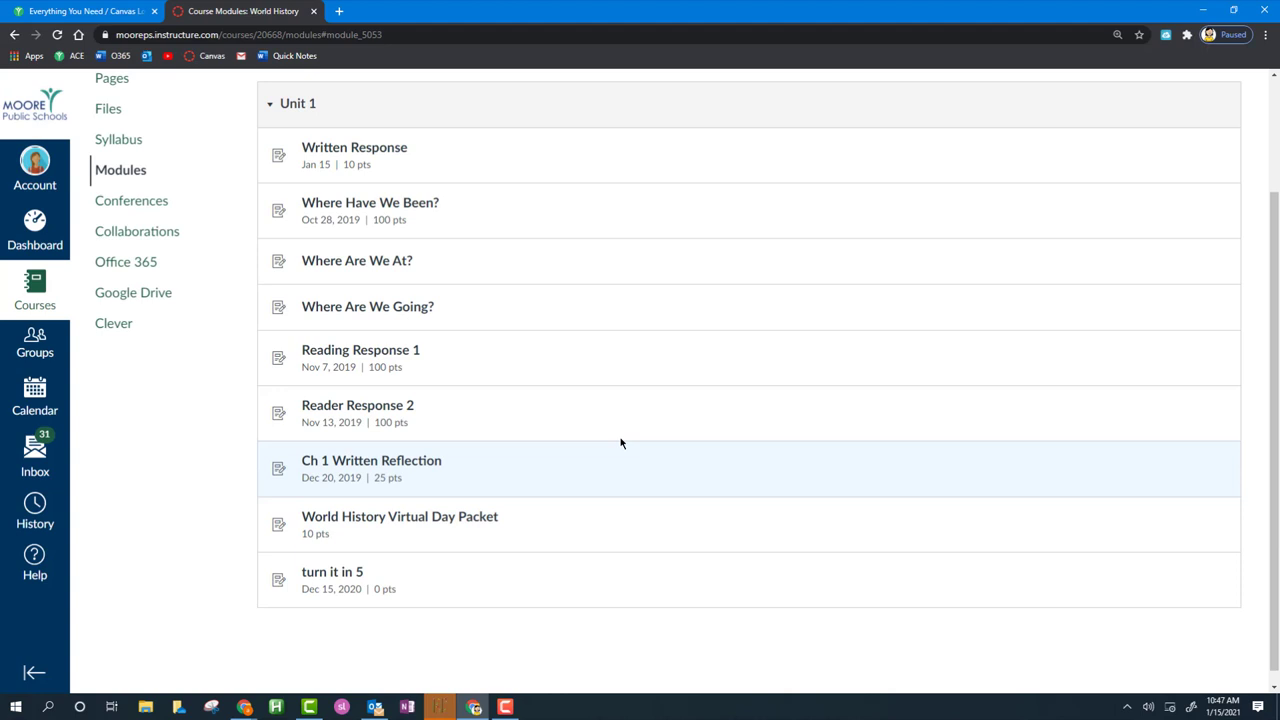
click(370, 158)
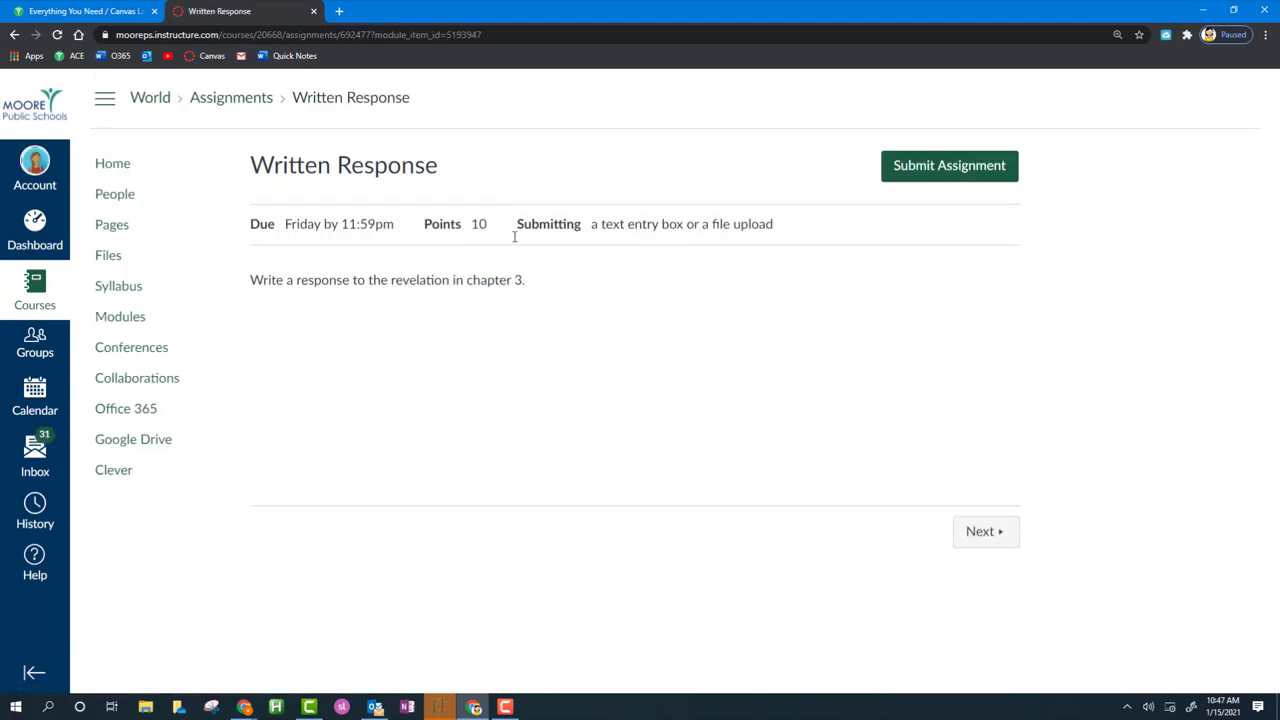
click(947, 166)
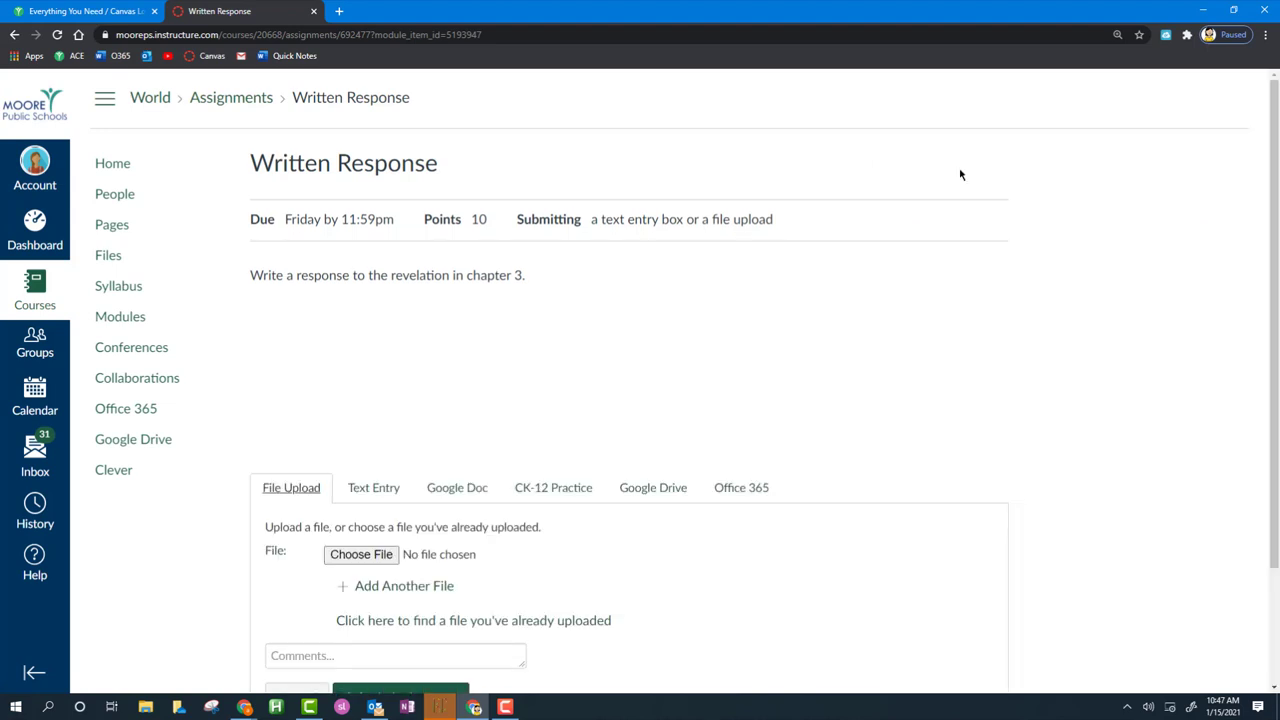
scroll(968, 340, down, 2)
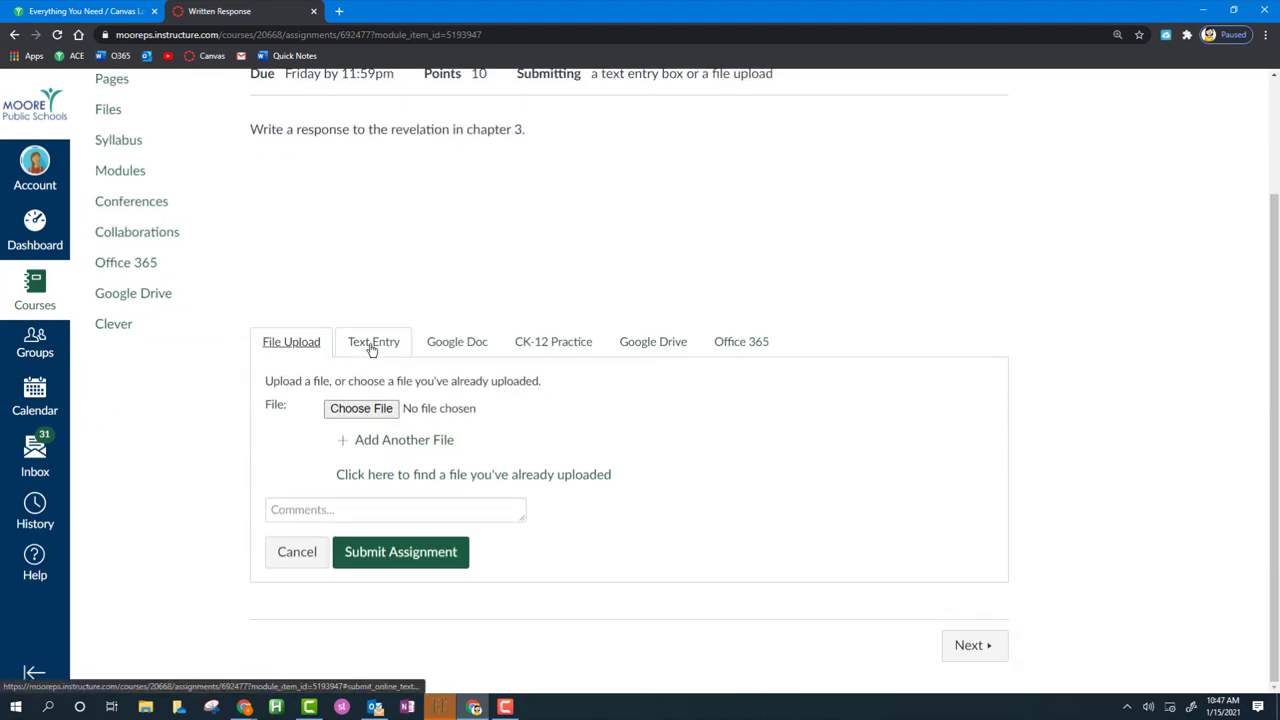
click(430, 342)
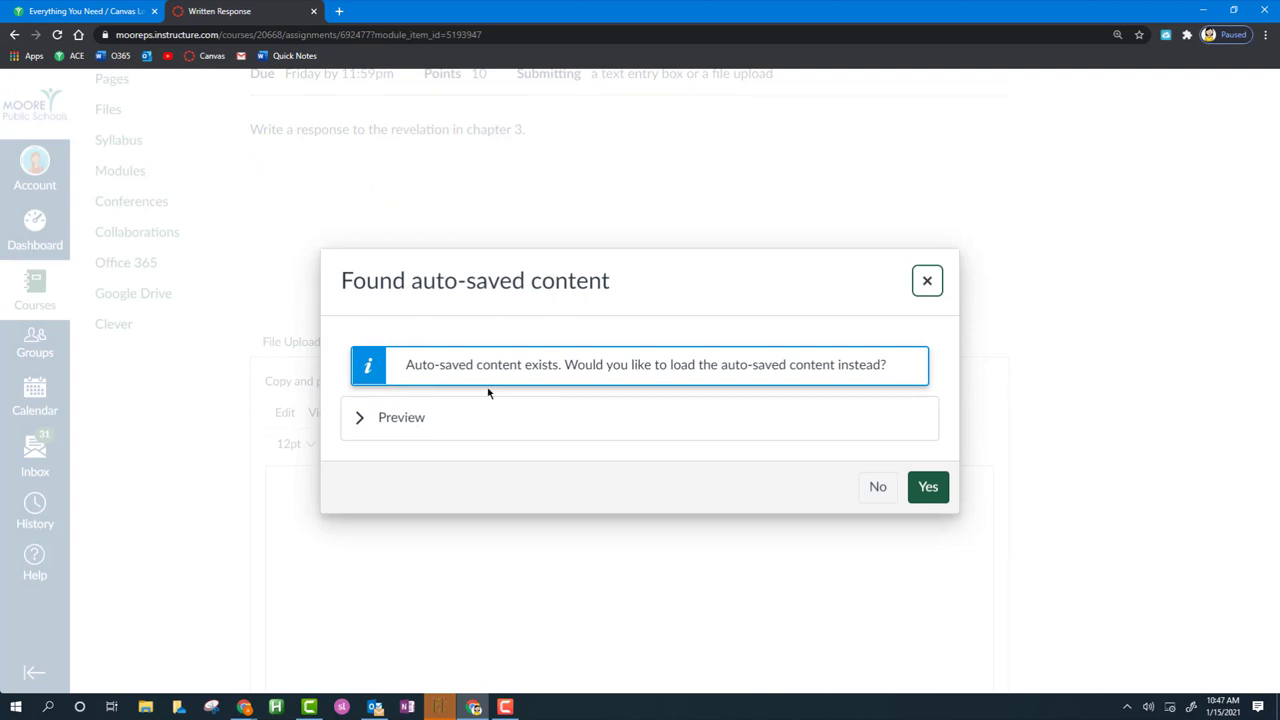
- Preview the auto-saved content and load it into the text response
click(358, 420)
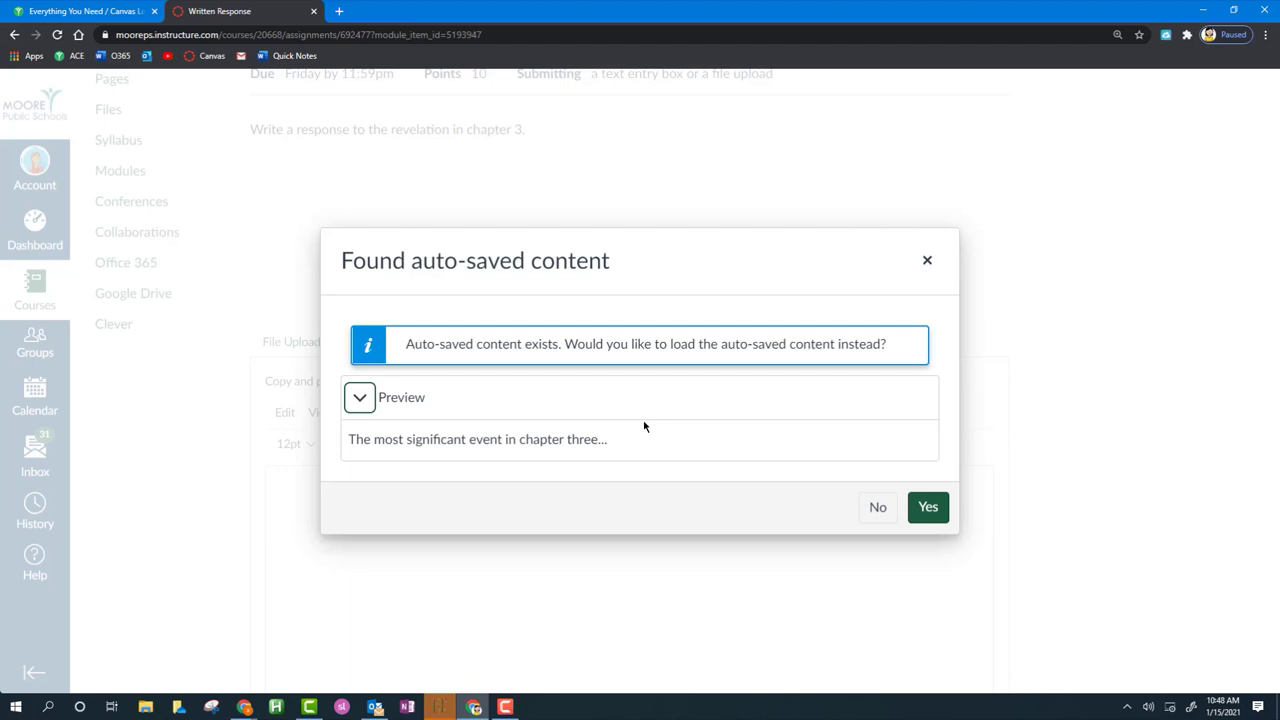
click(928, 506)
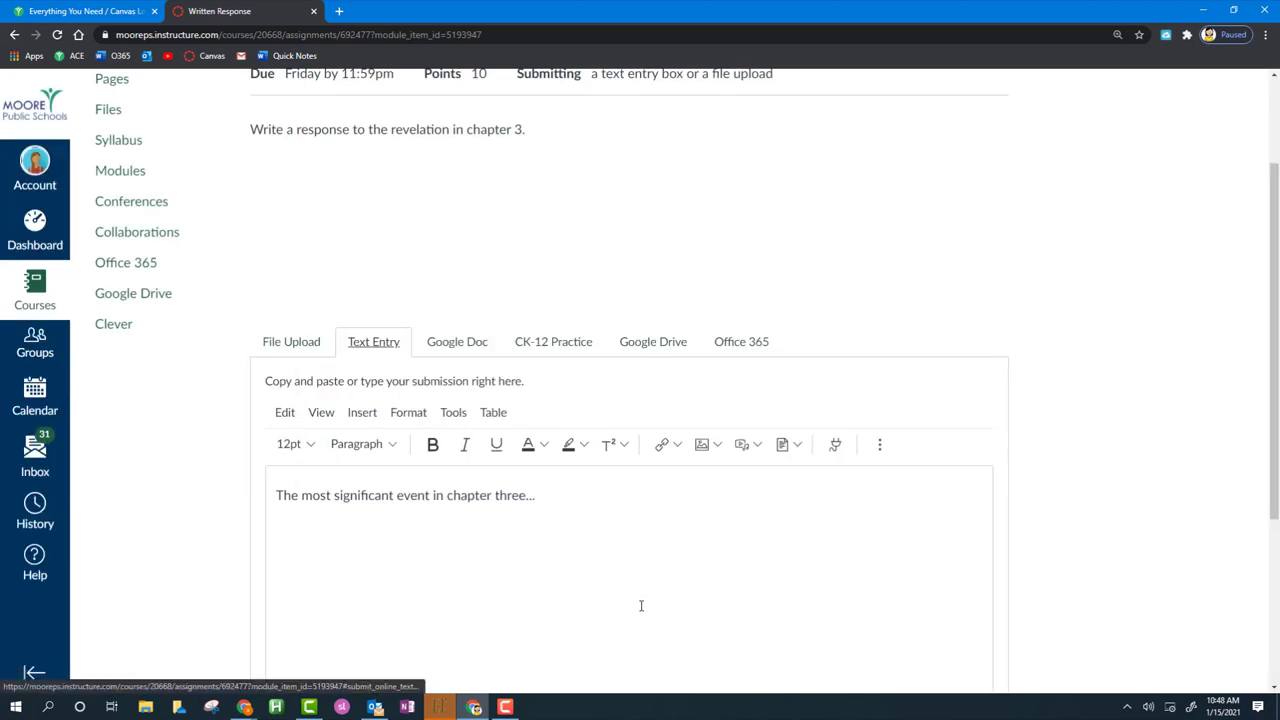
- Copy the response "The most significant event in chapter three..." into the Quick Notes Word document in a new browser tab
scroll(600, 550, down, 2)
click(571, 375)
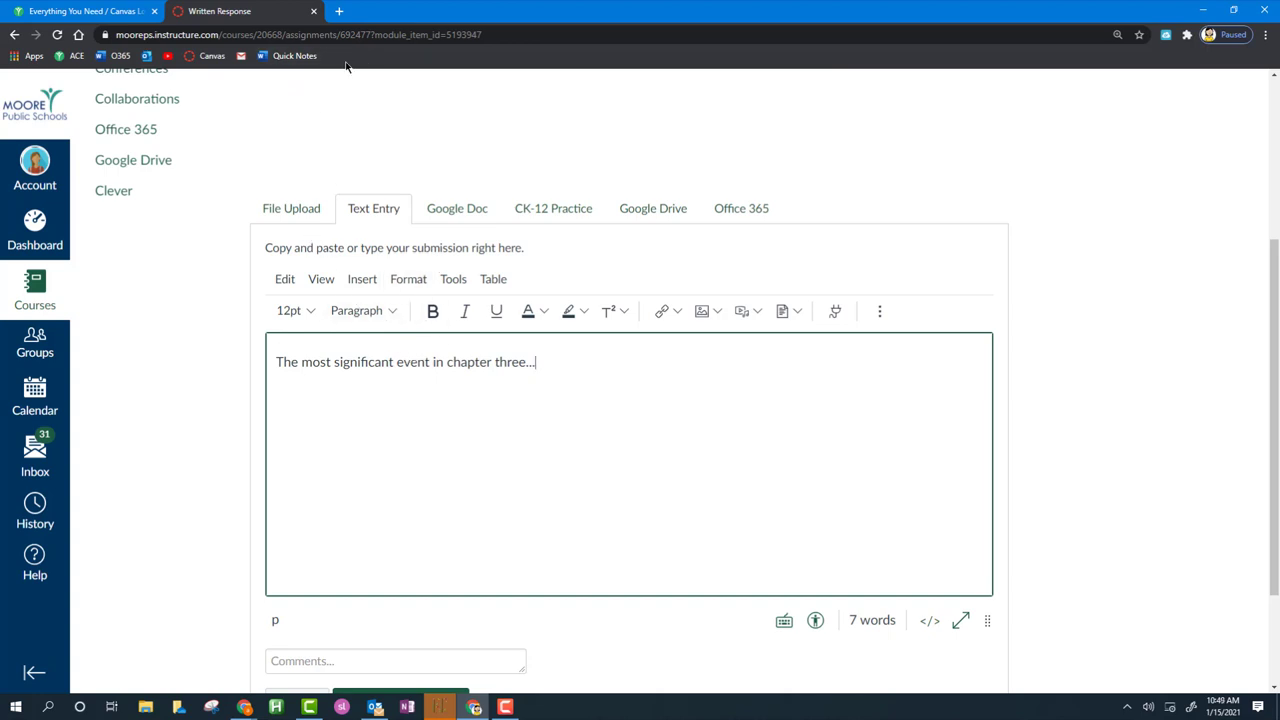
click(338, 12)
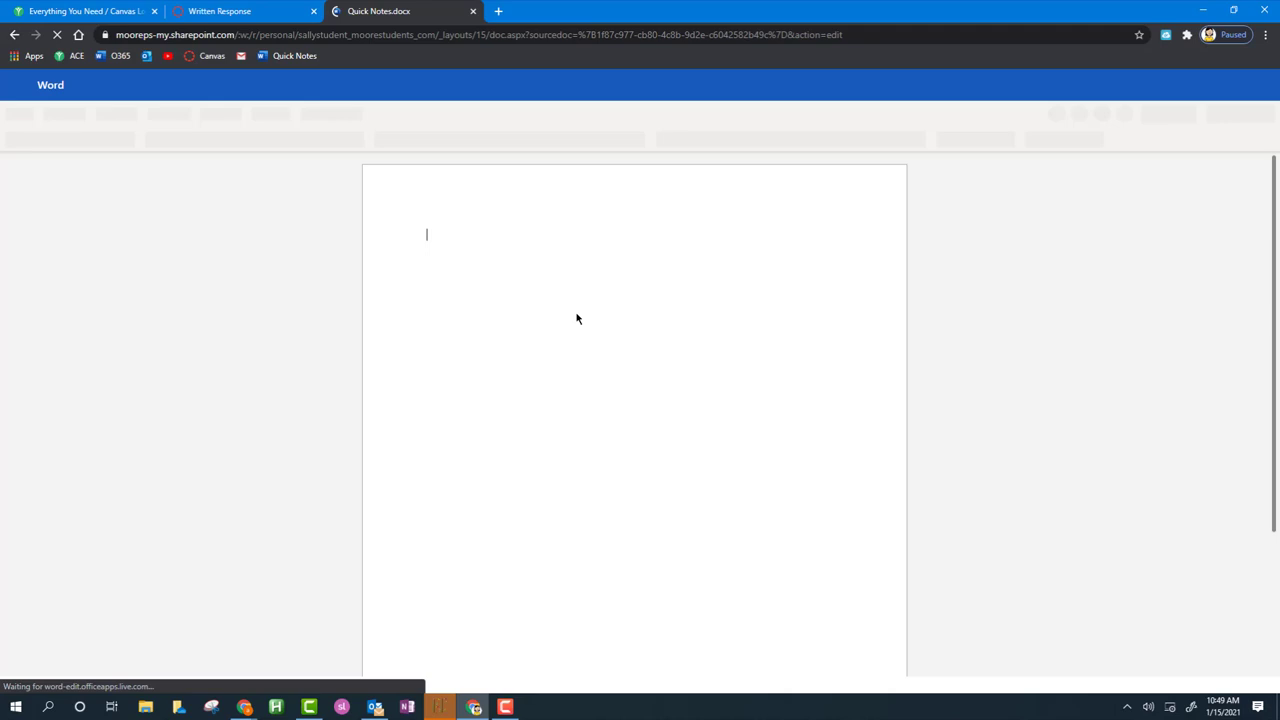
text(The most significant event in chapter three...)
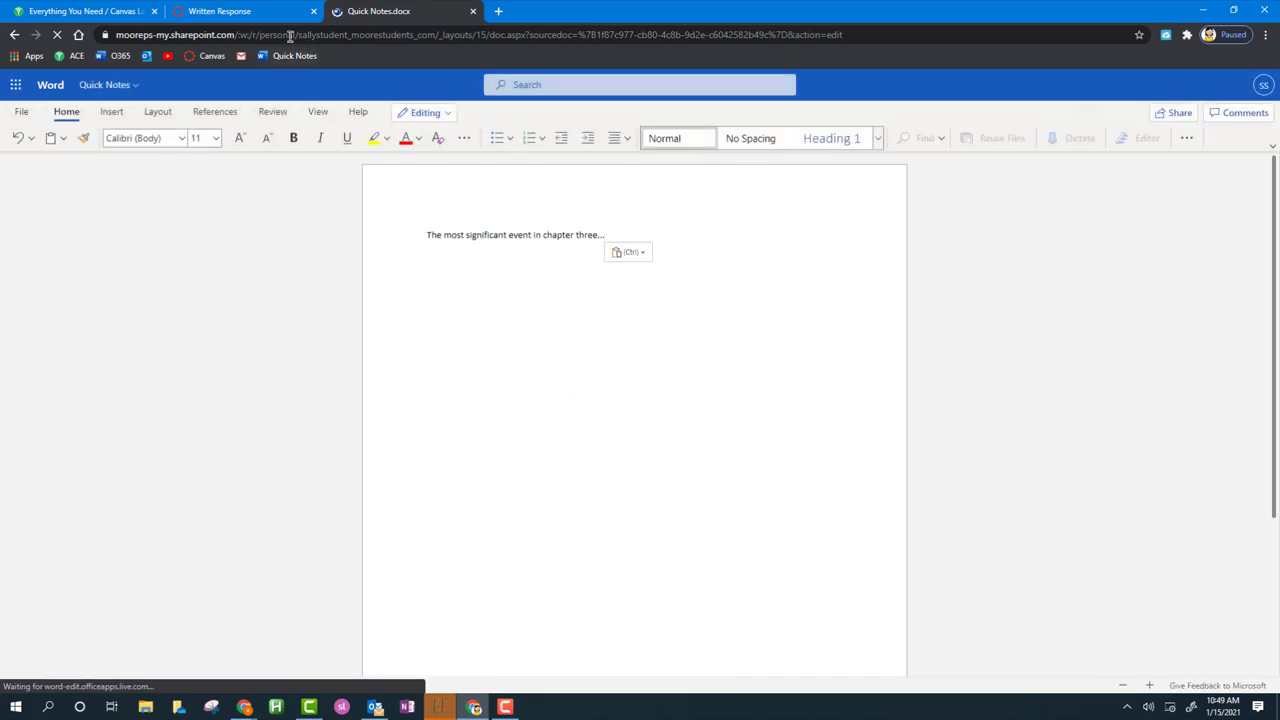
- Switch back to the Written Response submission and stay on its page, cancelling the attempt to open Quick Notes there
click(255, 13)
click(295, 57)
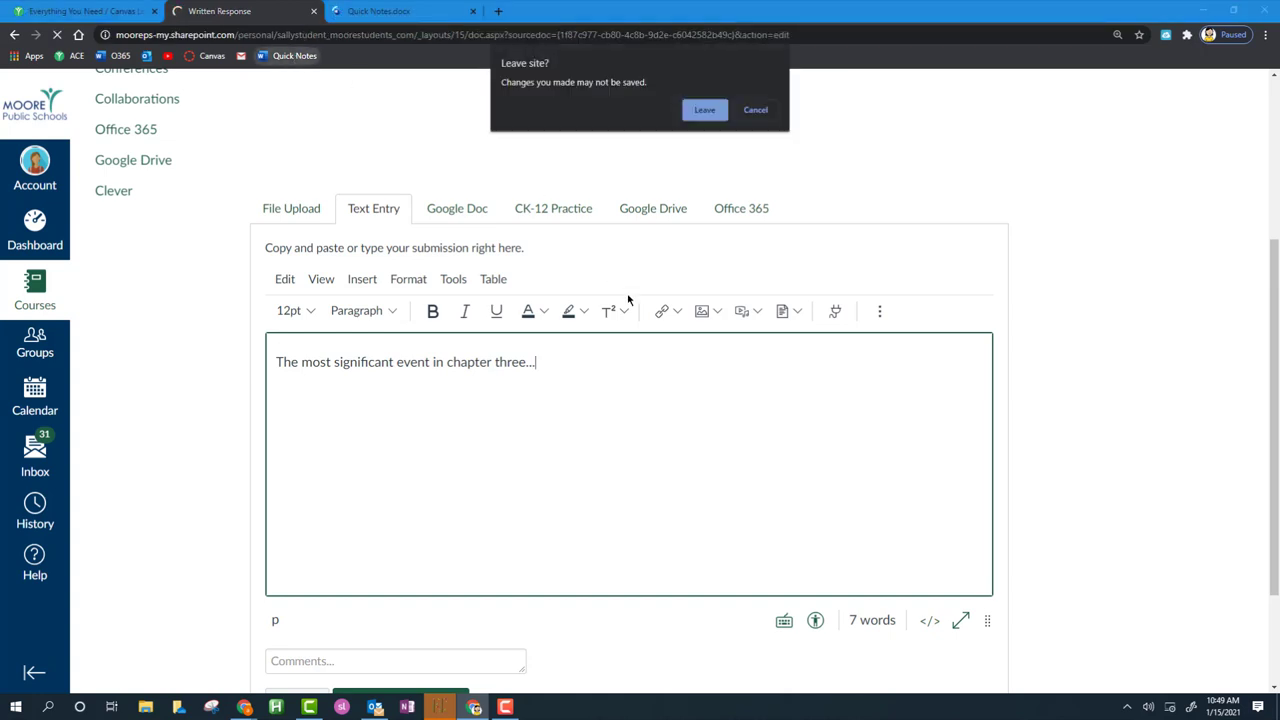
click(740, 109)
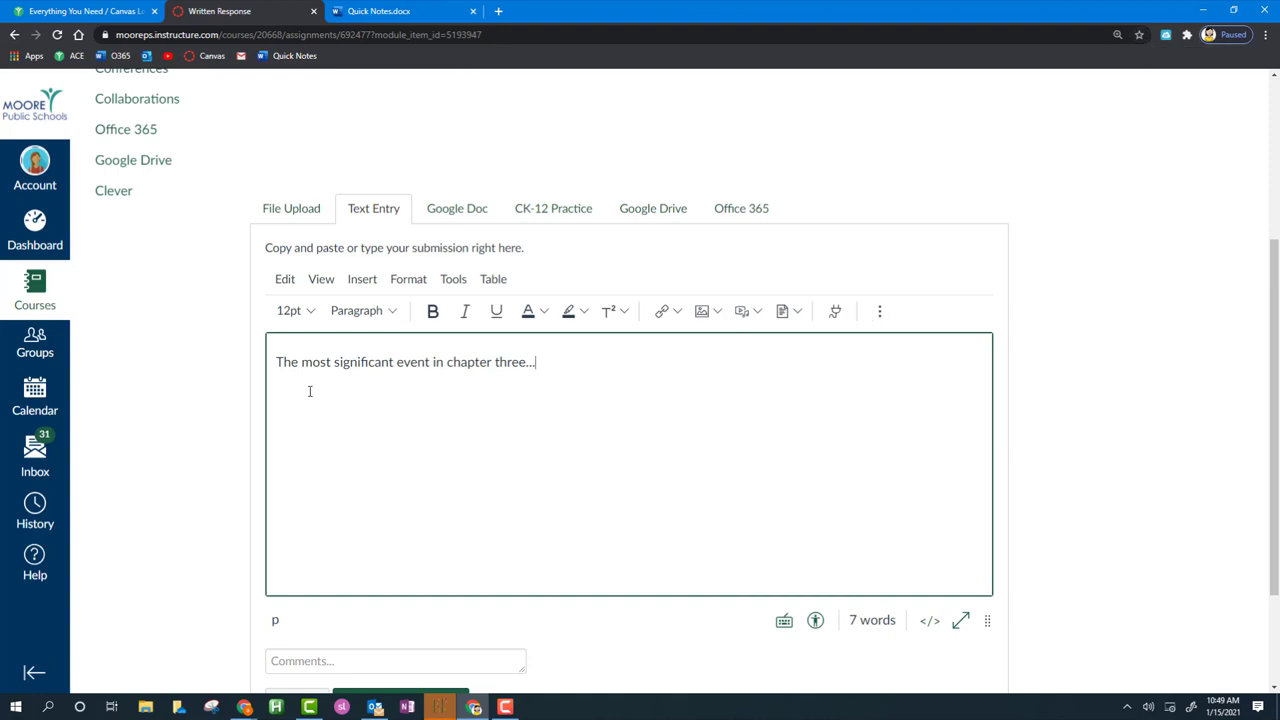
scroll(309, 391, up, 3)
scroll(309, 395, down, 1)
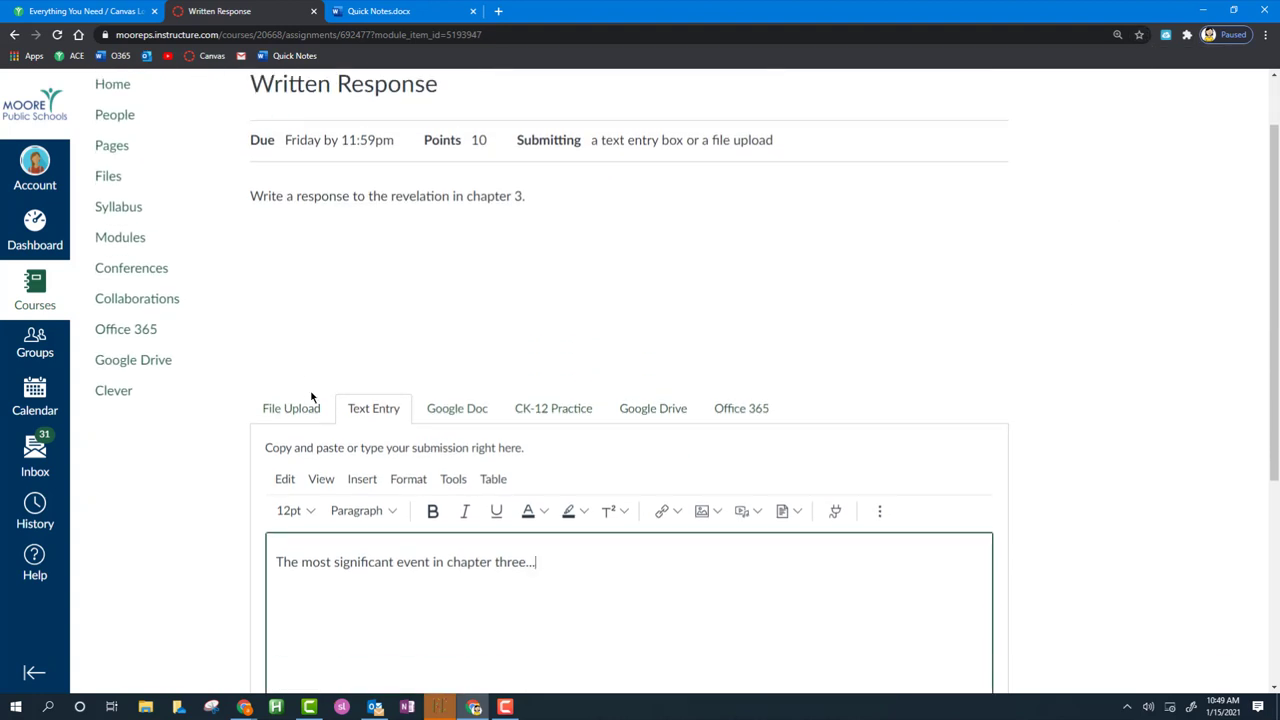
scroll(557, 431, down, 2)
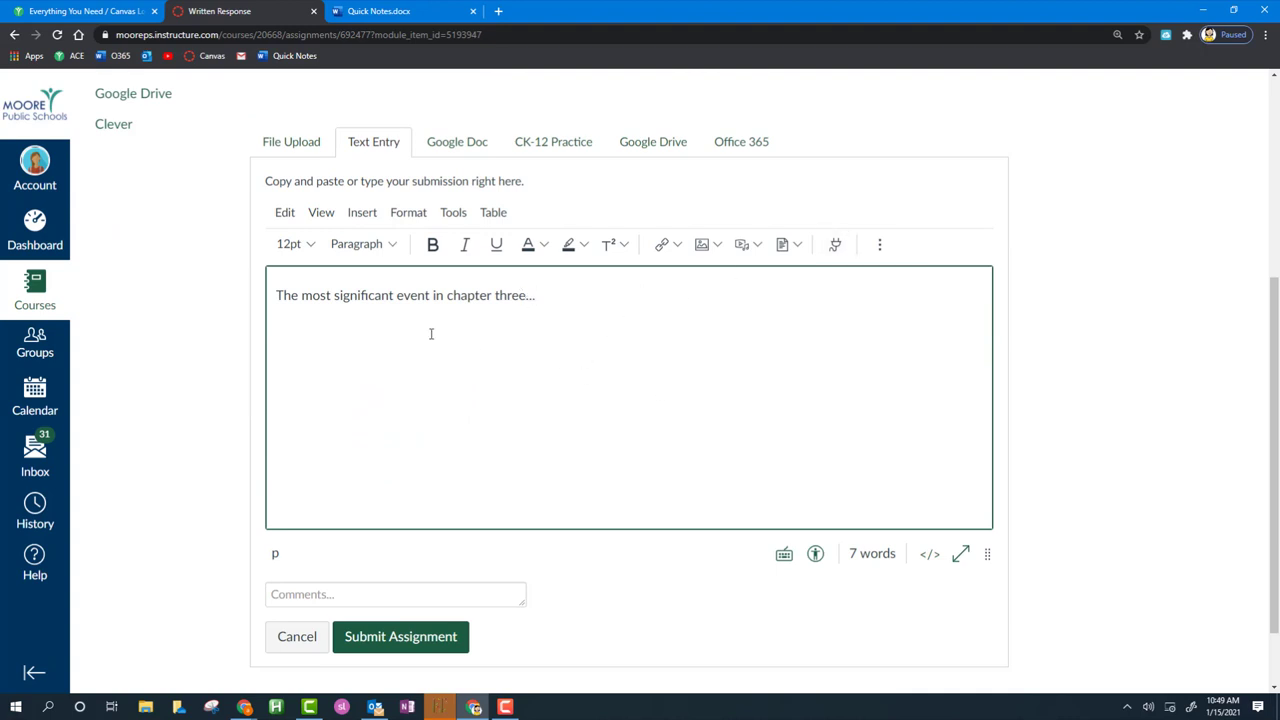
- Expand the response editor to fullscreen and return it to its normal size
click(286, 215)
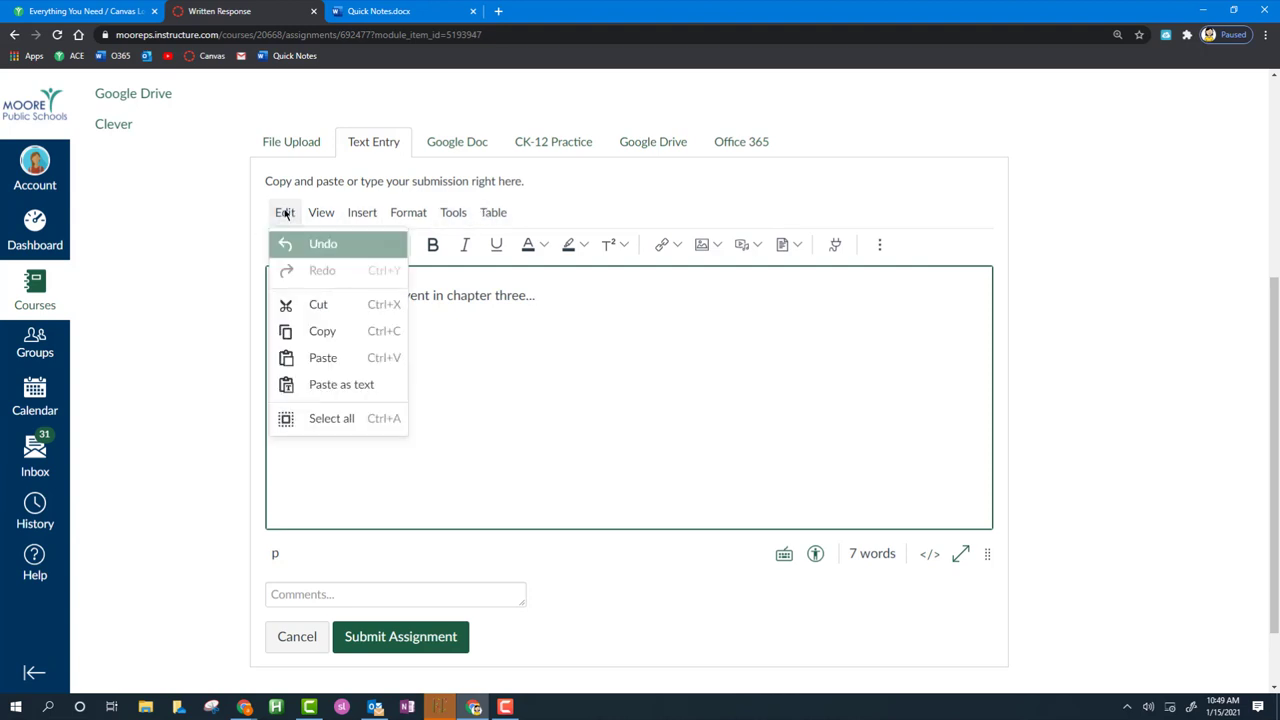
mouse_move(311, 215)
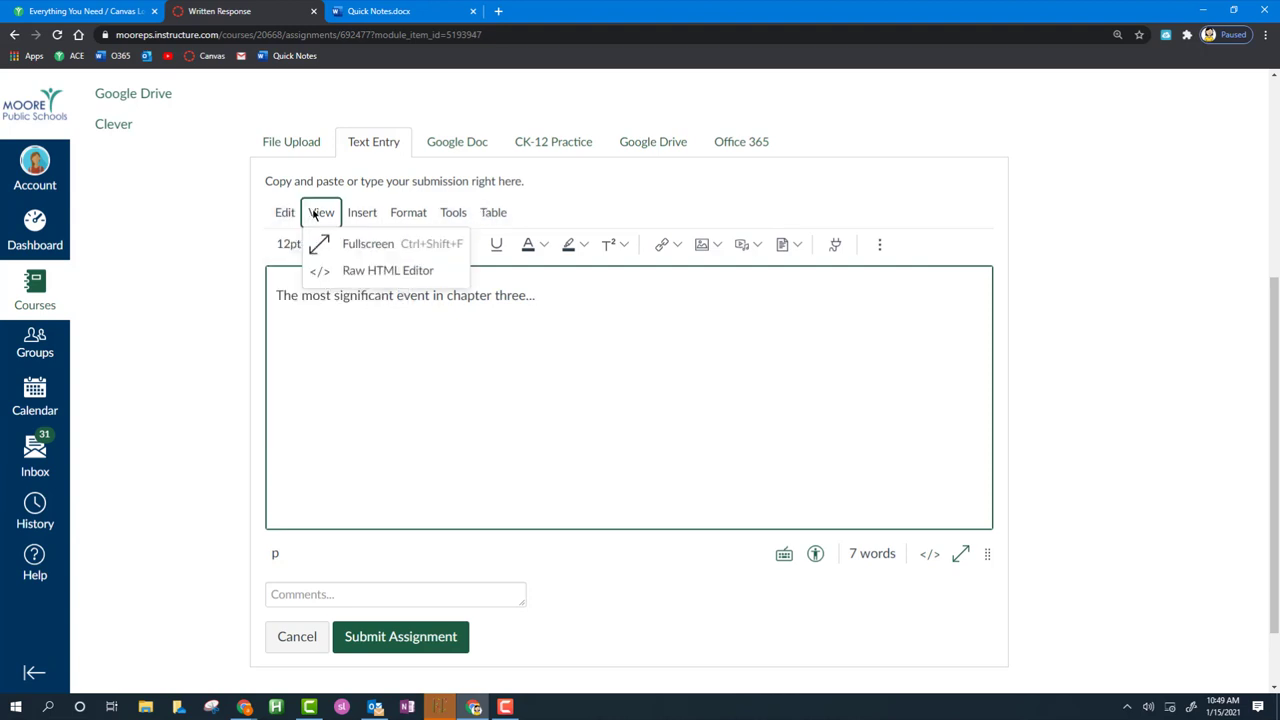
click(332, 246)
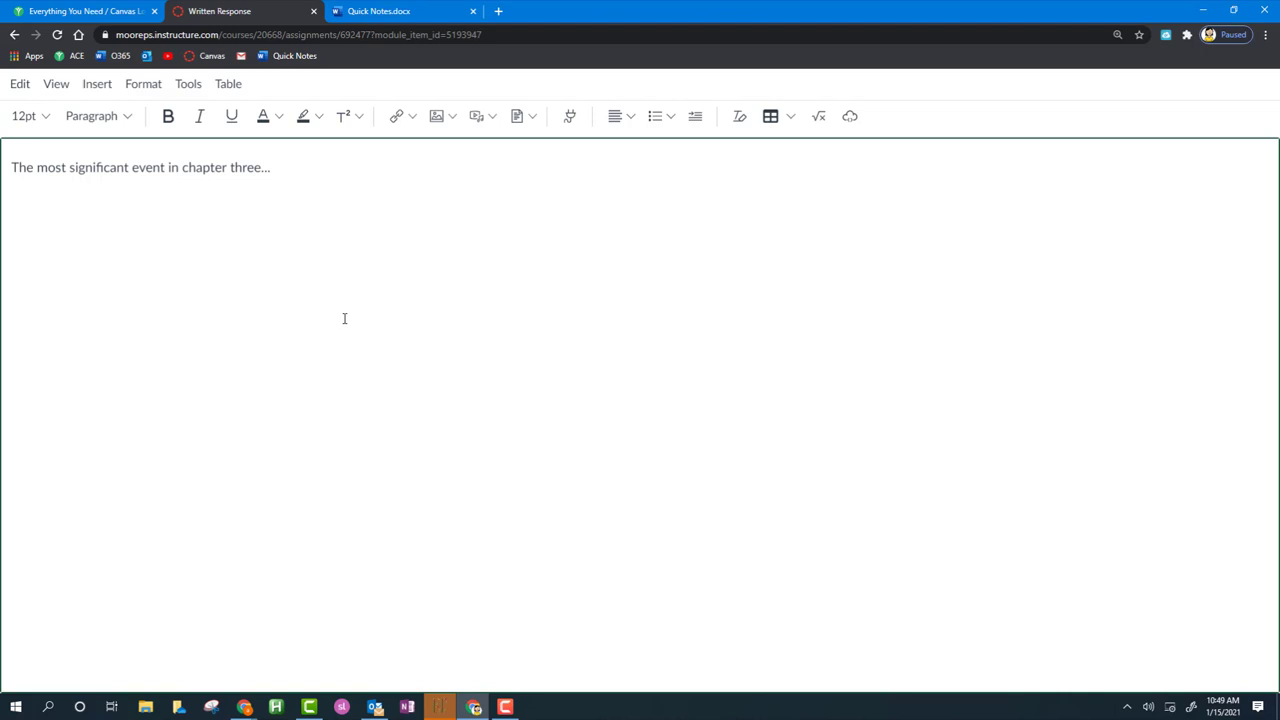
click(55, 85)
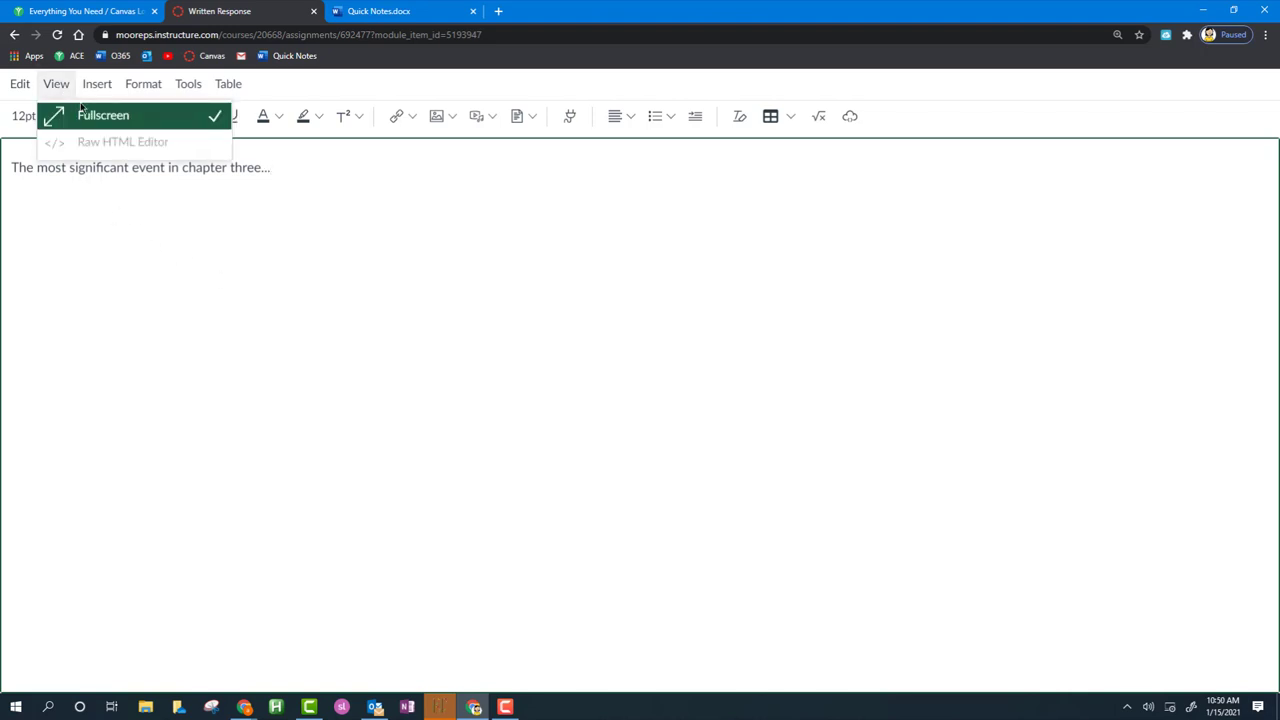
click(90, 117)
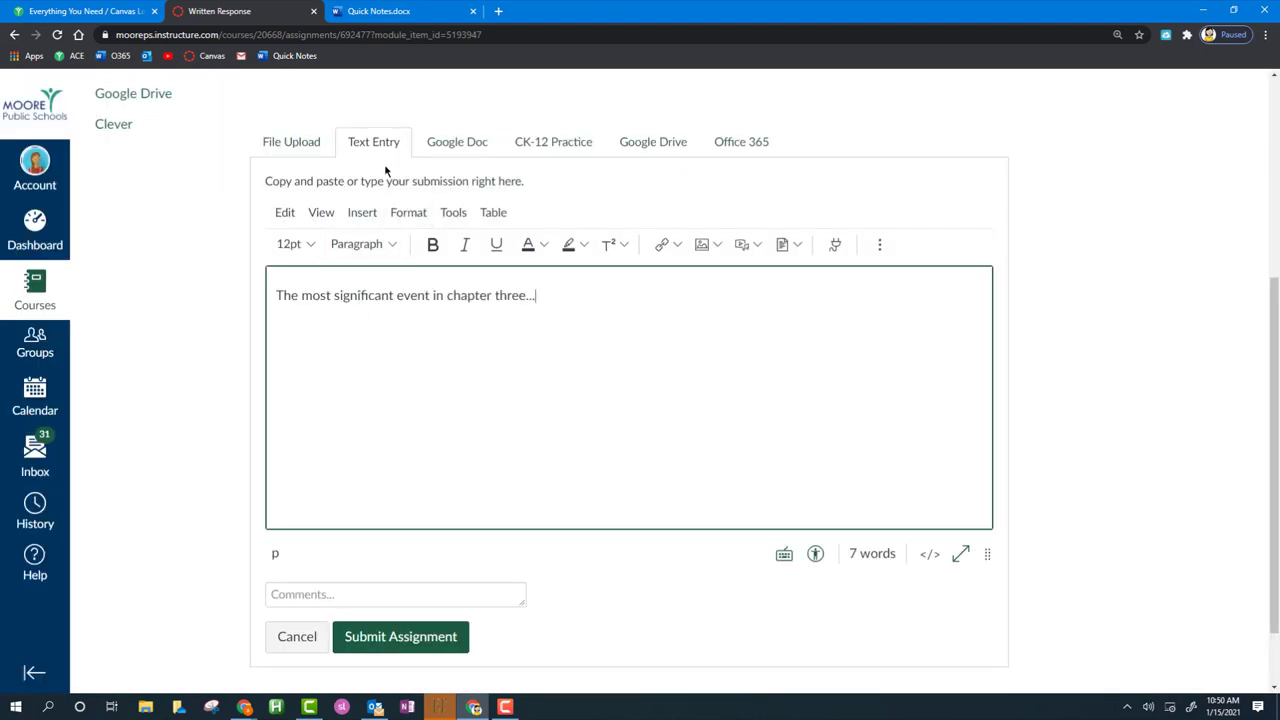
click(363, 219)
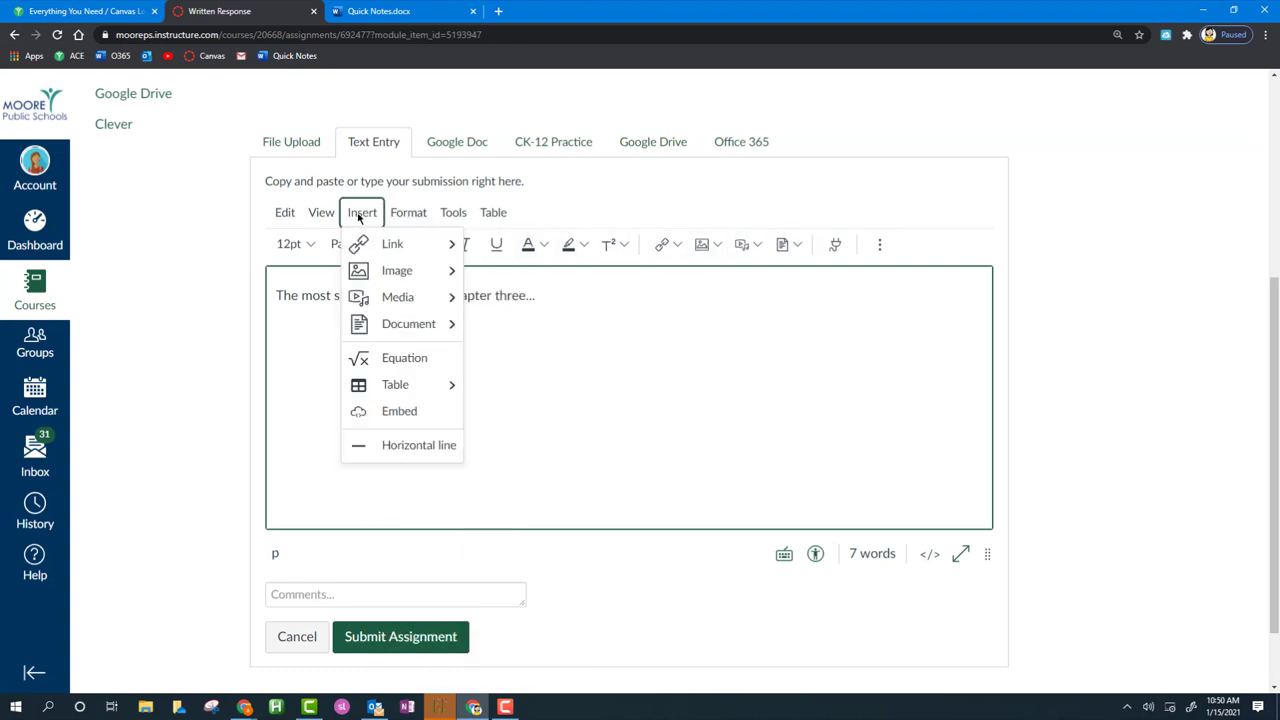
mouse_move(393, 322)
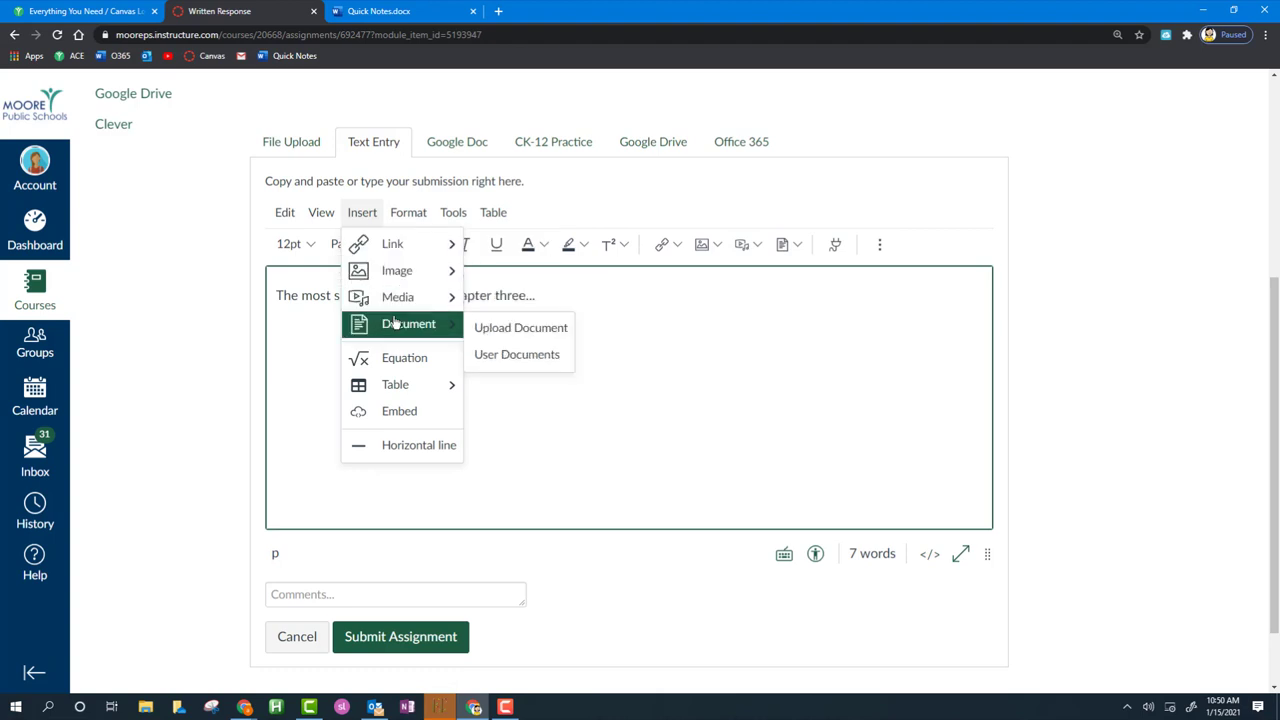
click(771, 330)
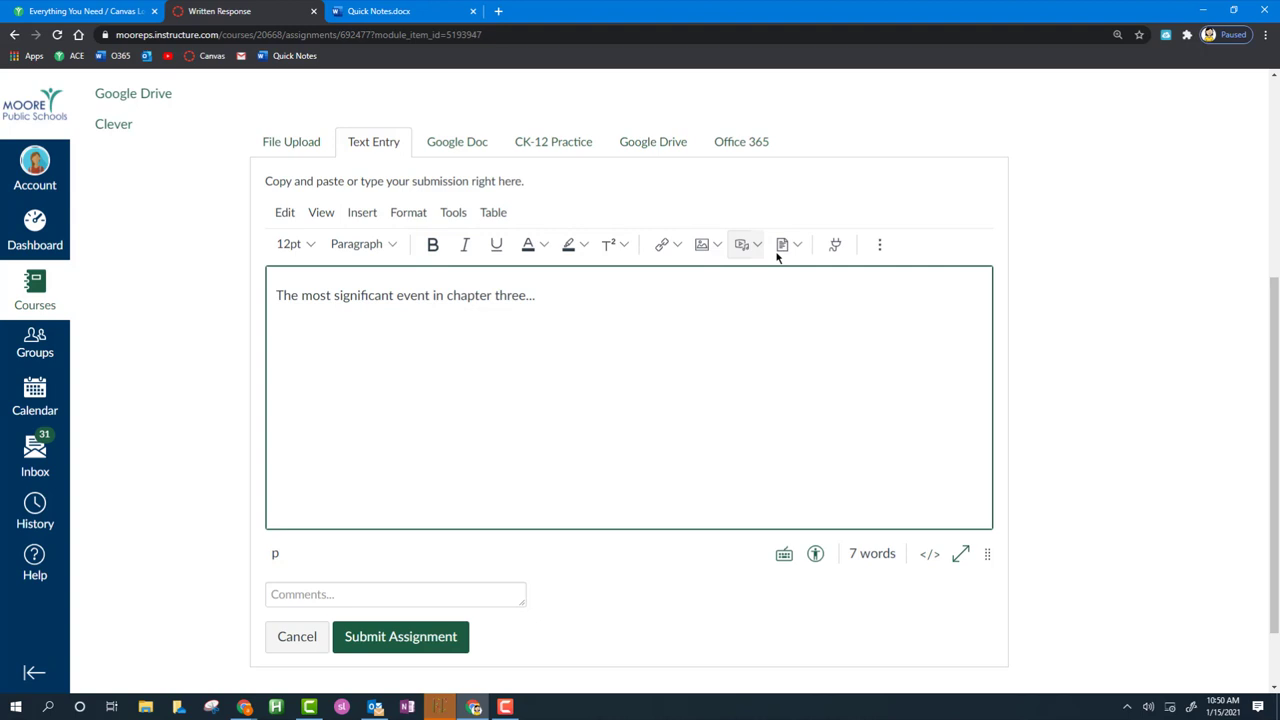
click(362, 212)
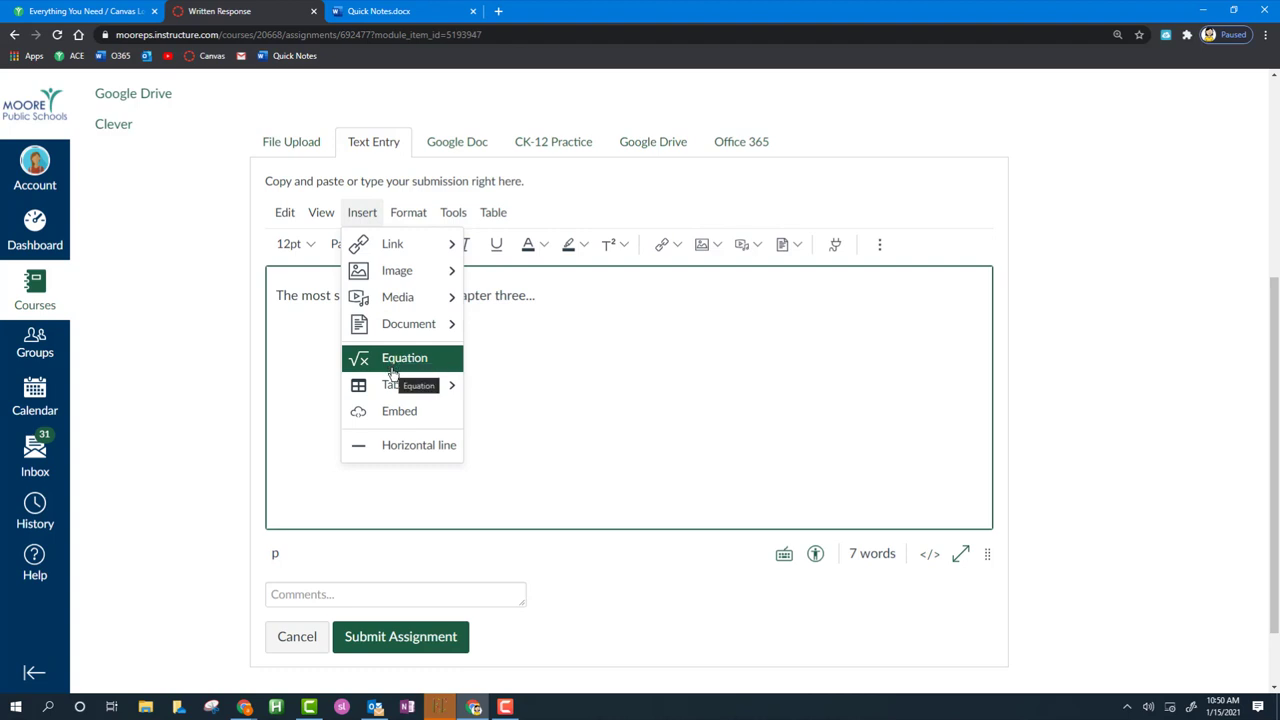
mouse_move(394, 383)
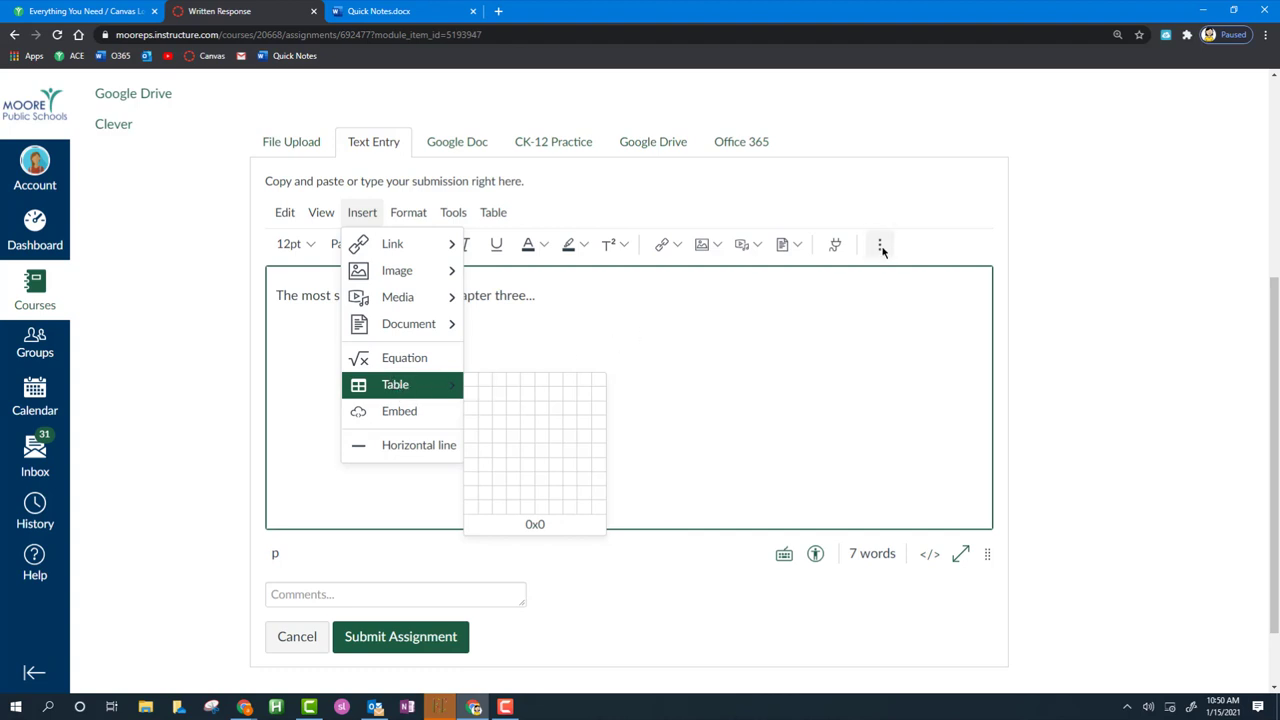
- Insert a horizontal line below the sentence "The most significant event in chapter three..." in the response
click(880, 246)
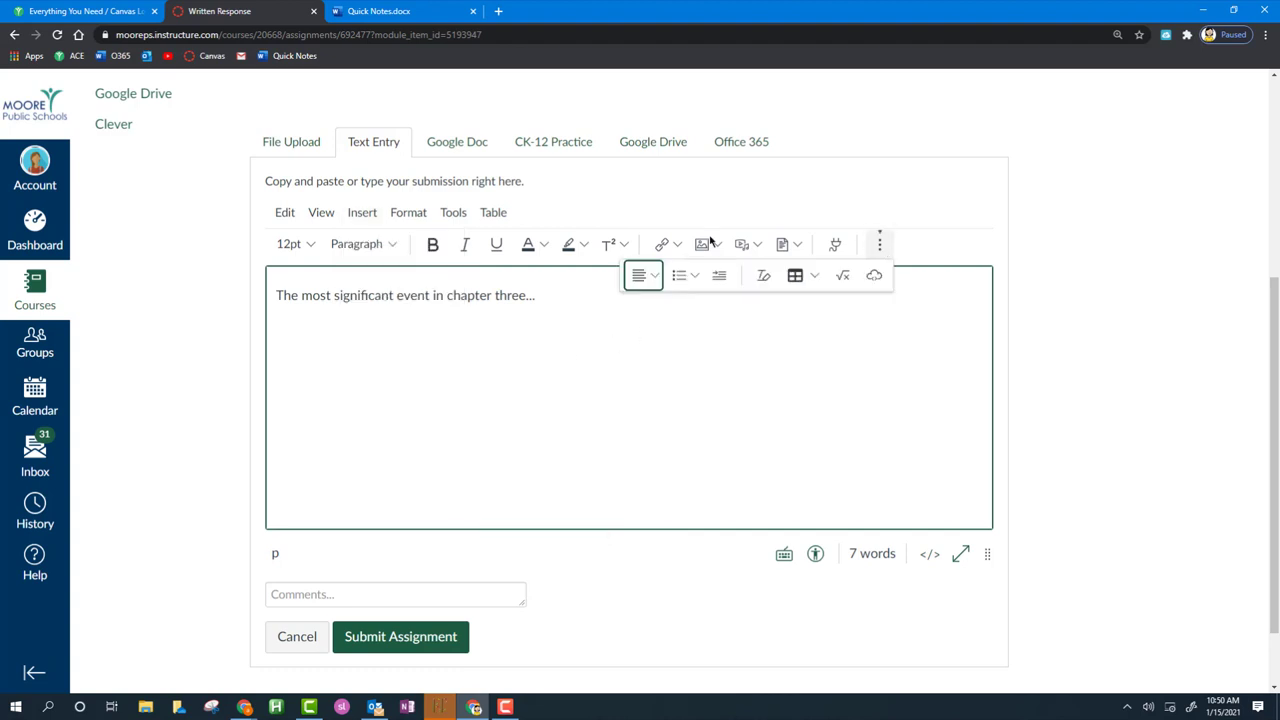
click(362, 213)
mouse_move(434, 296)
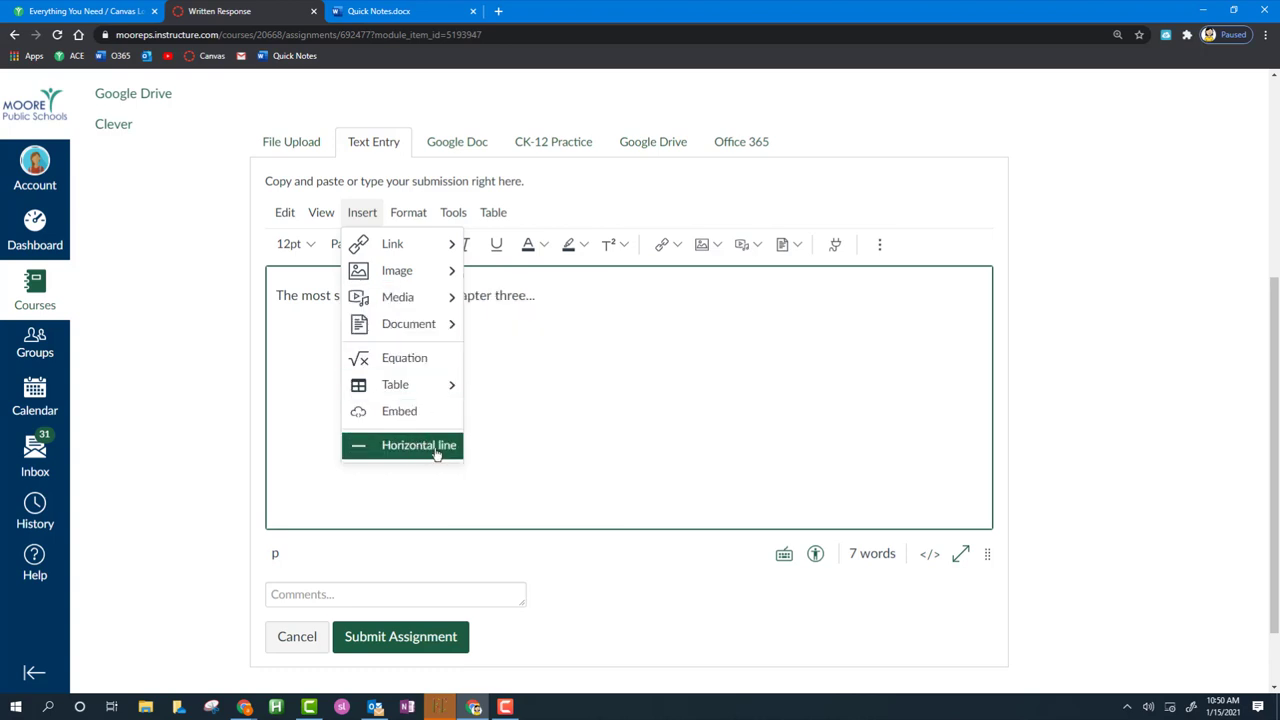
click(536, 296)
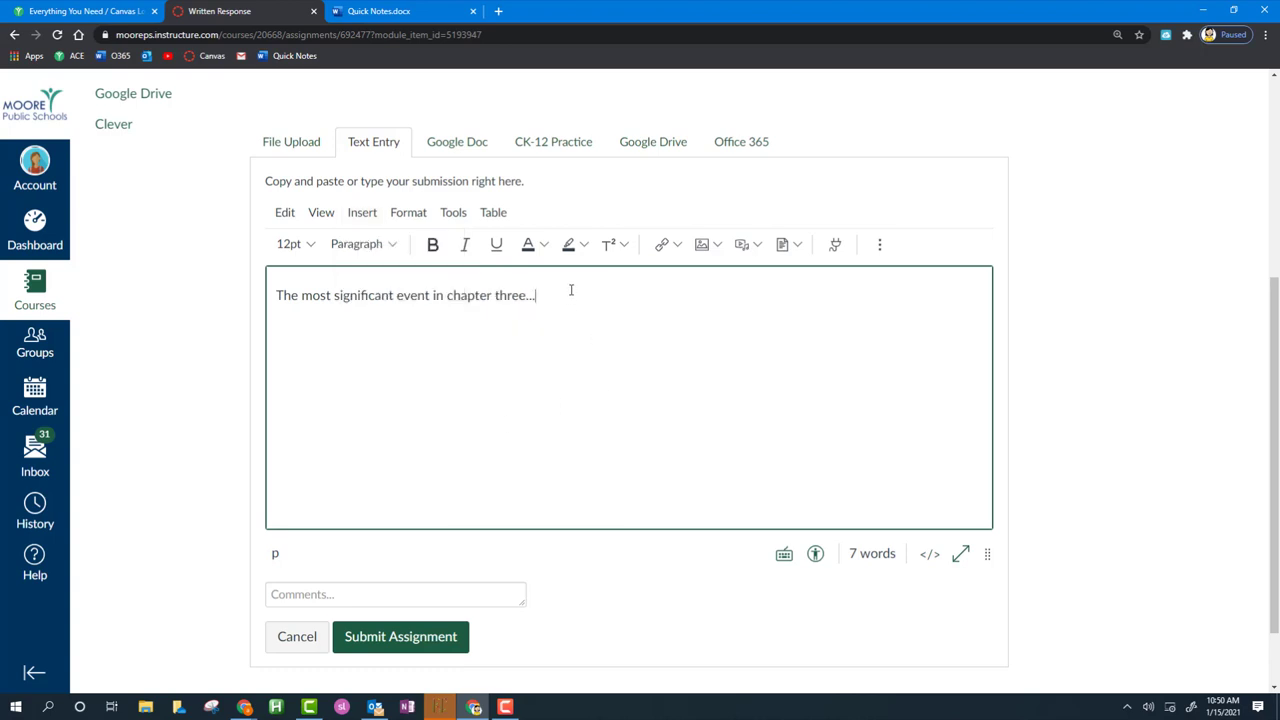
click(358, 213)
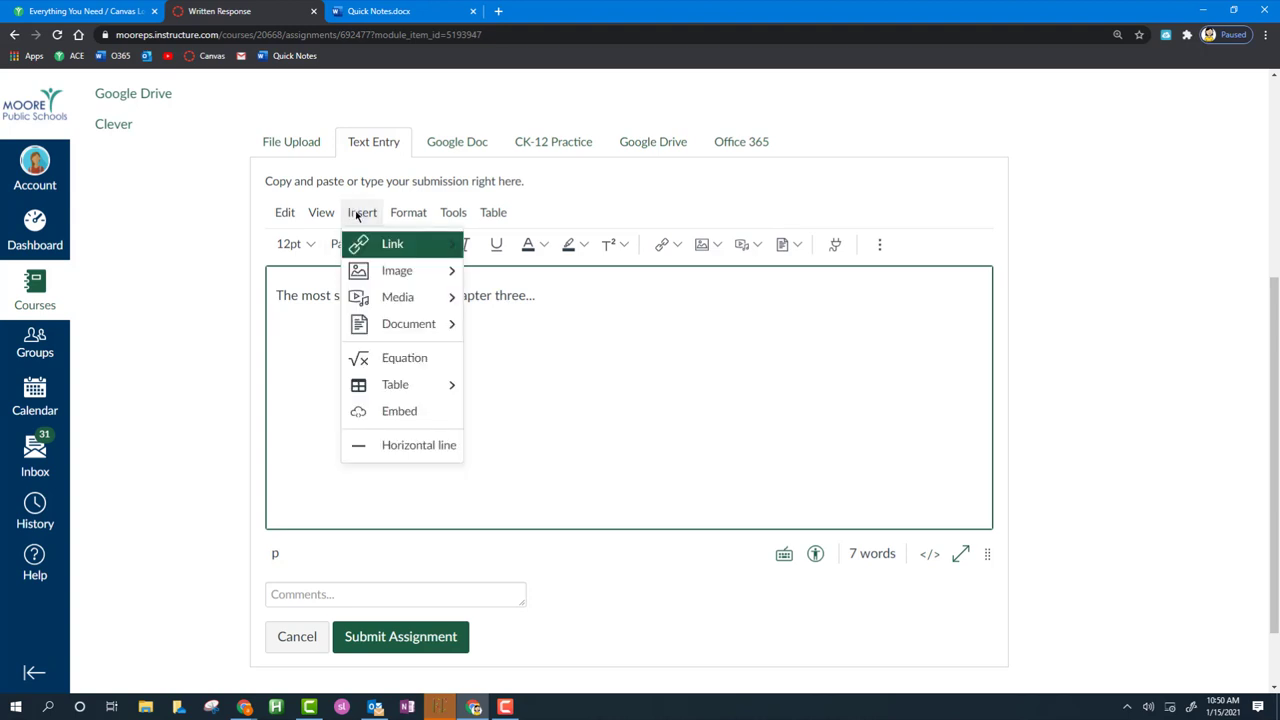
click(414, 447)
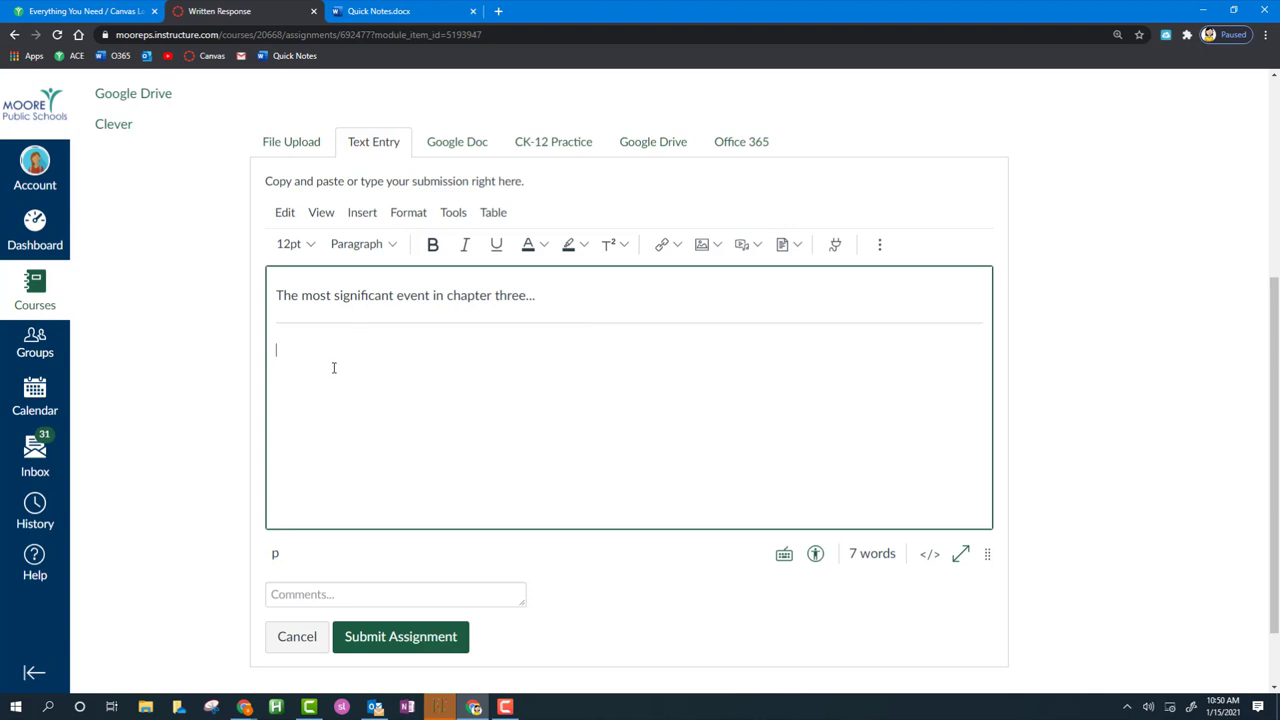
- Examine the editor's text formatting options, including blocks, fonts and directionality, along with its word count and apps tools
click(408, 213)
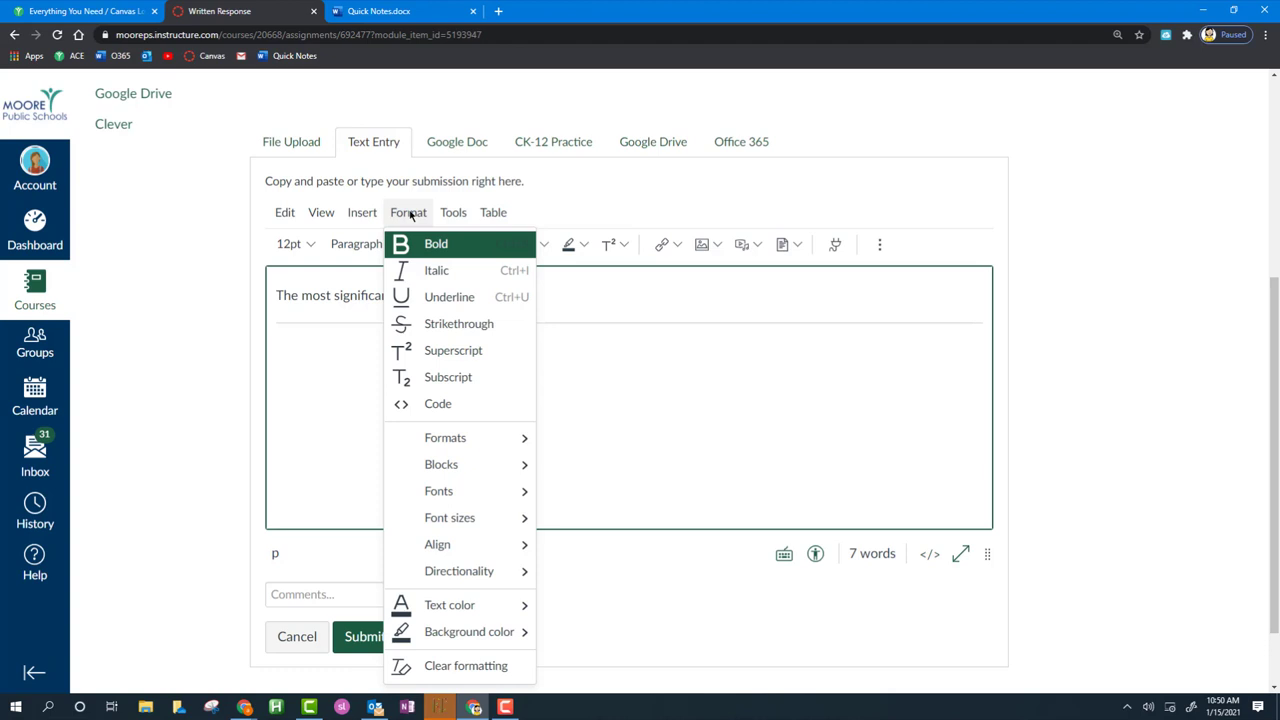
click(409, 214)
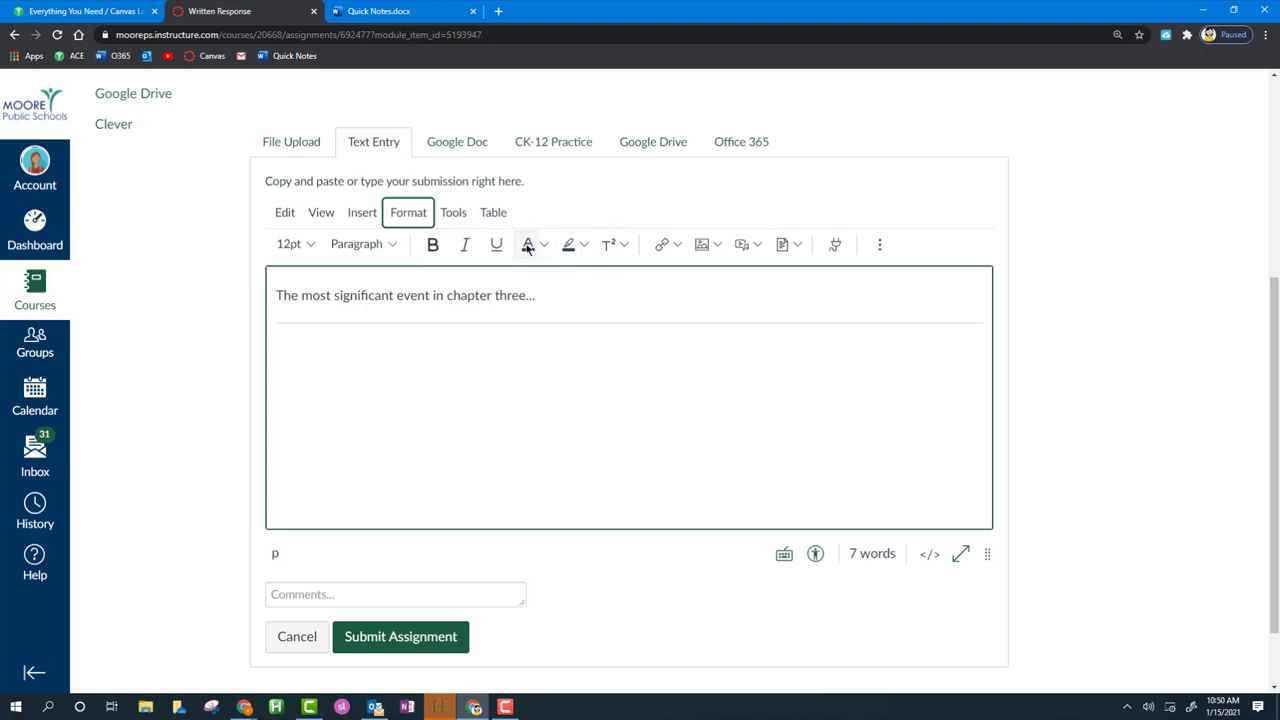
click(396, 221)
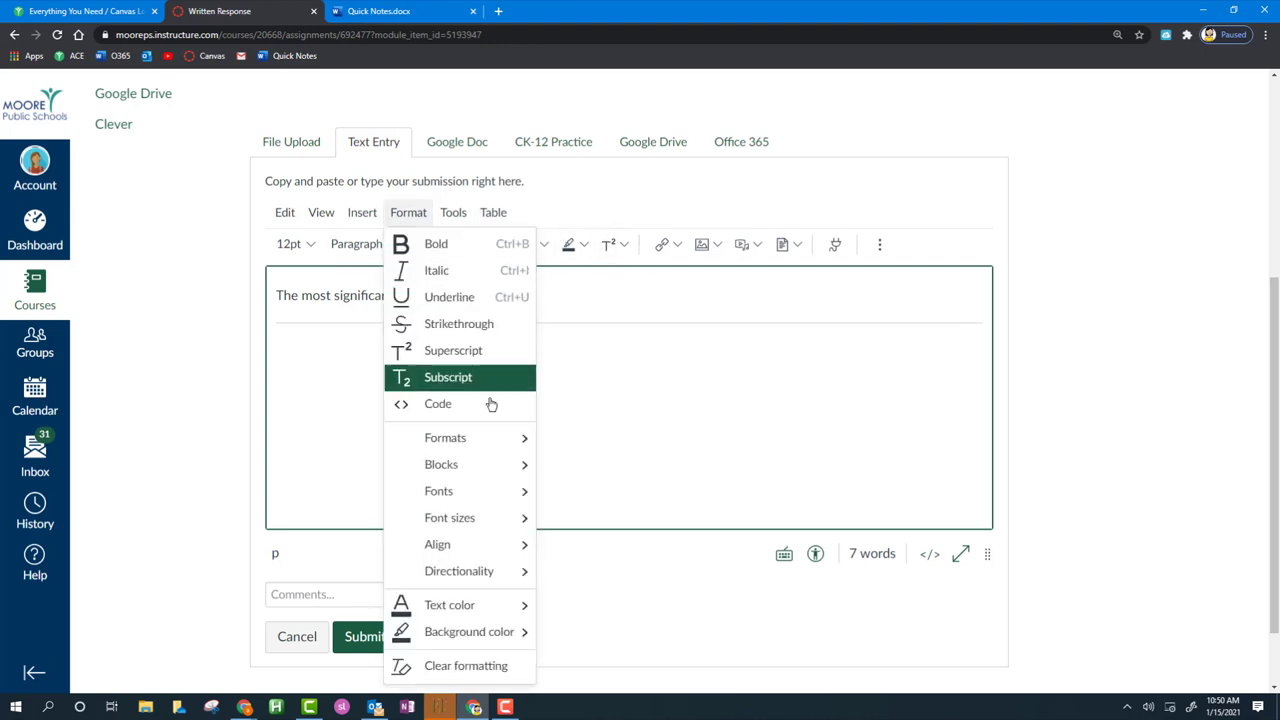
mouse_move(493, 465)
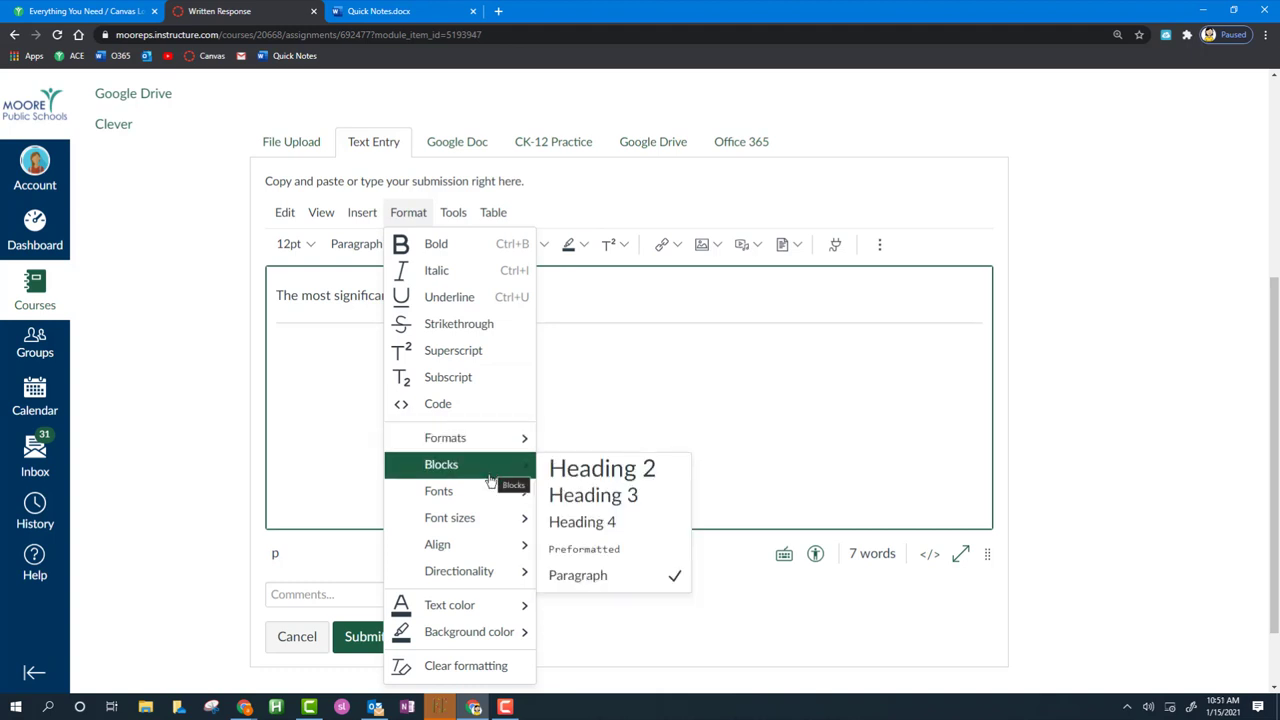
mouse_move(480, 502)
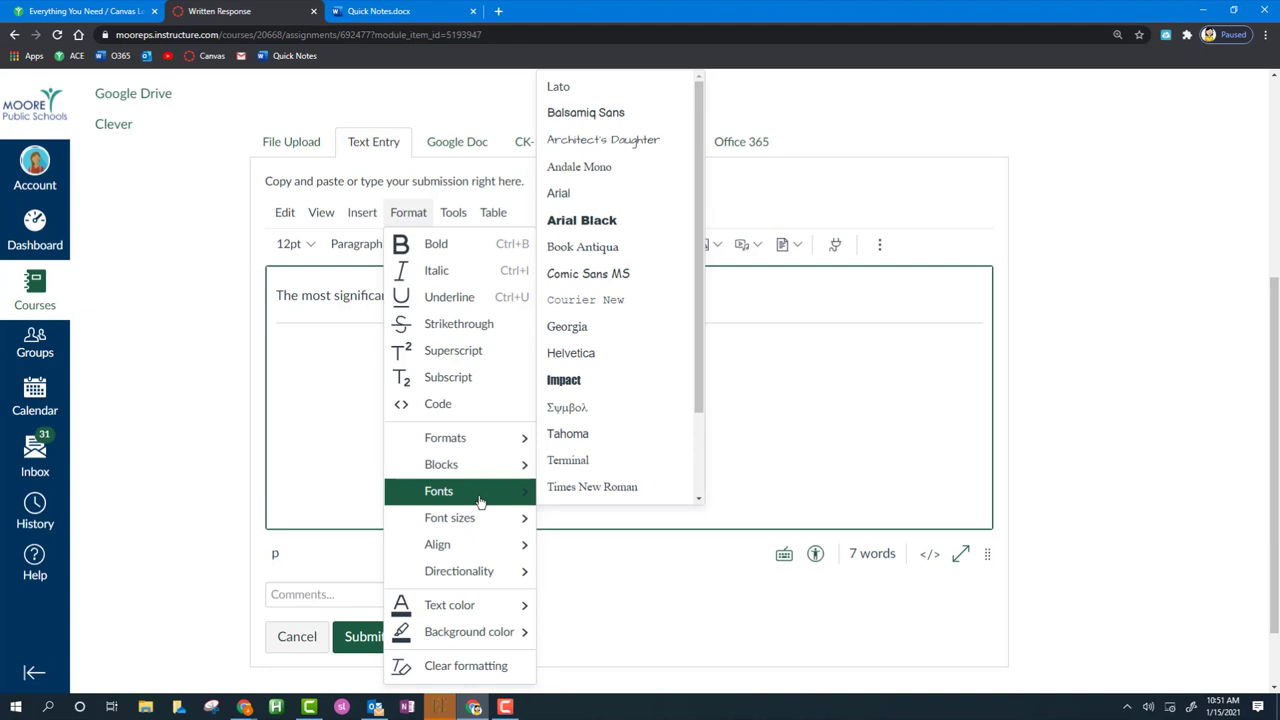
scroll(639, 330, down, 2)
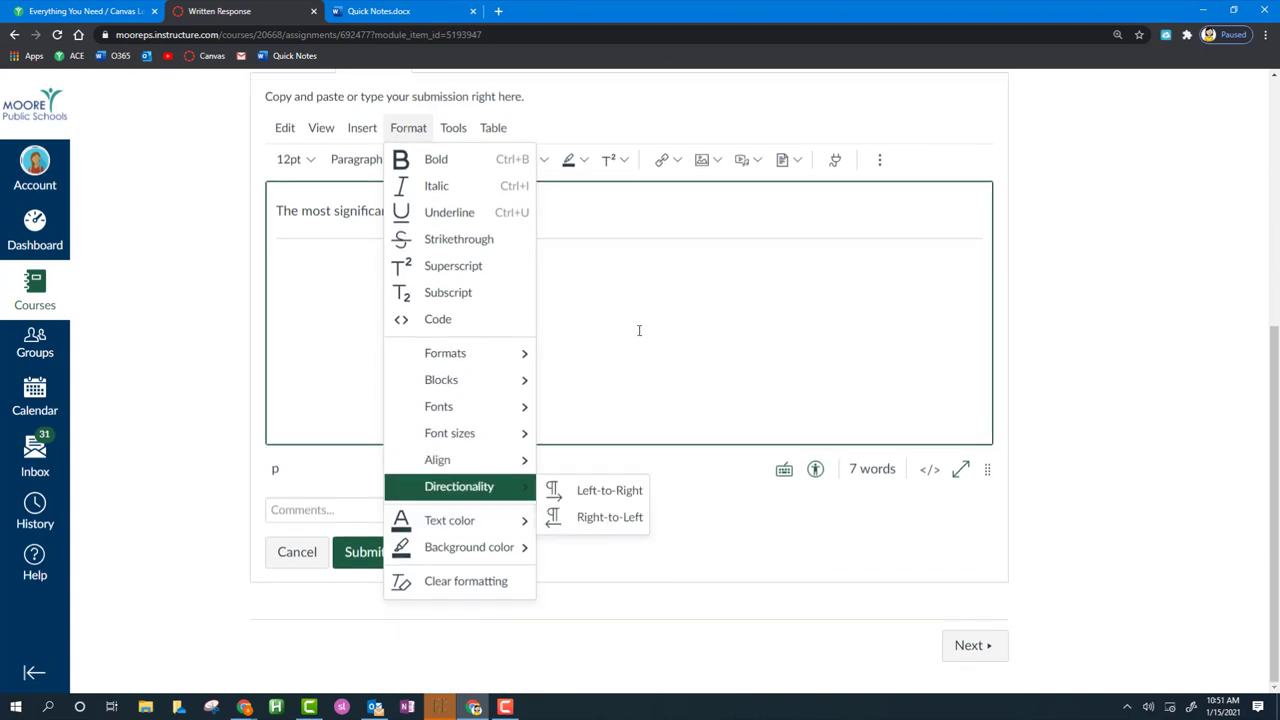
click(639, 330)
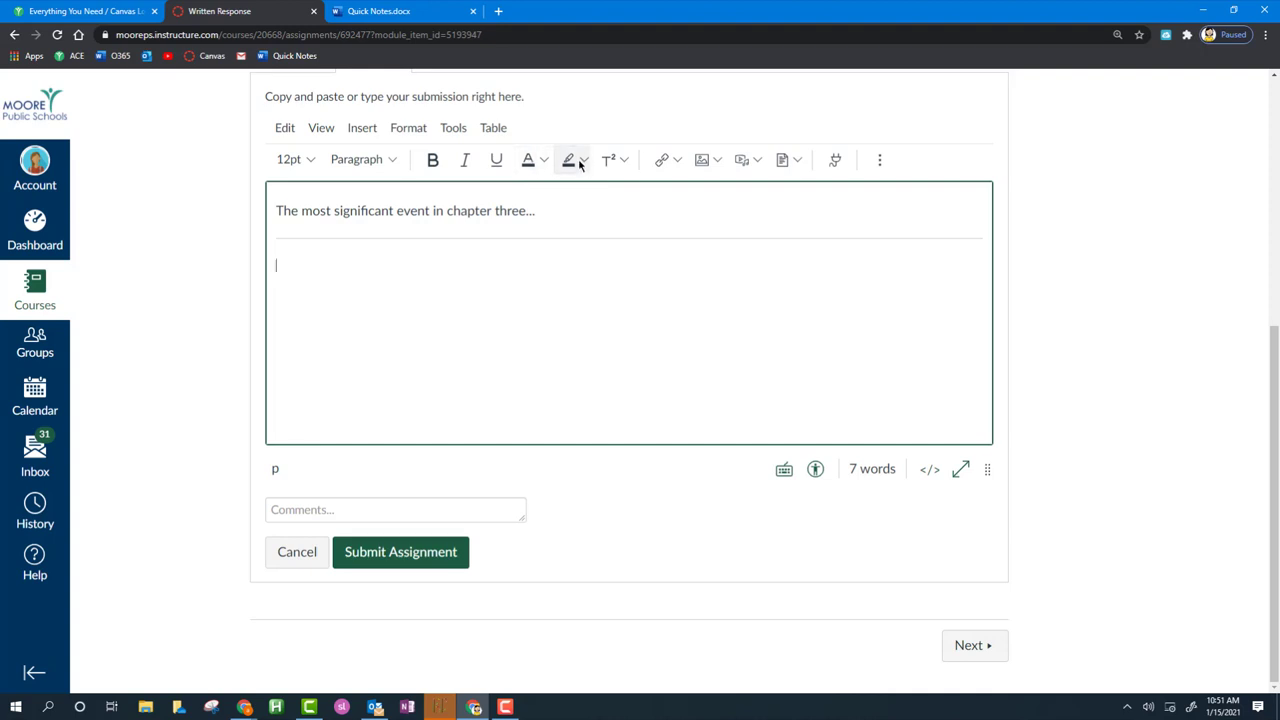
click(451, 129)
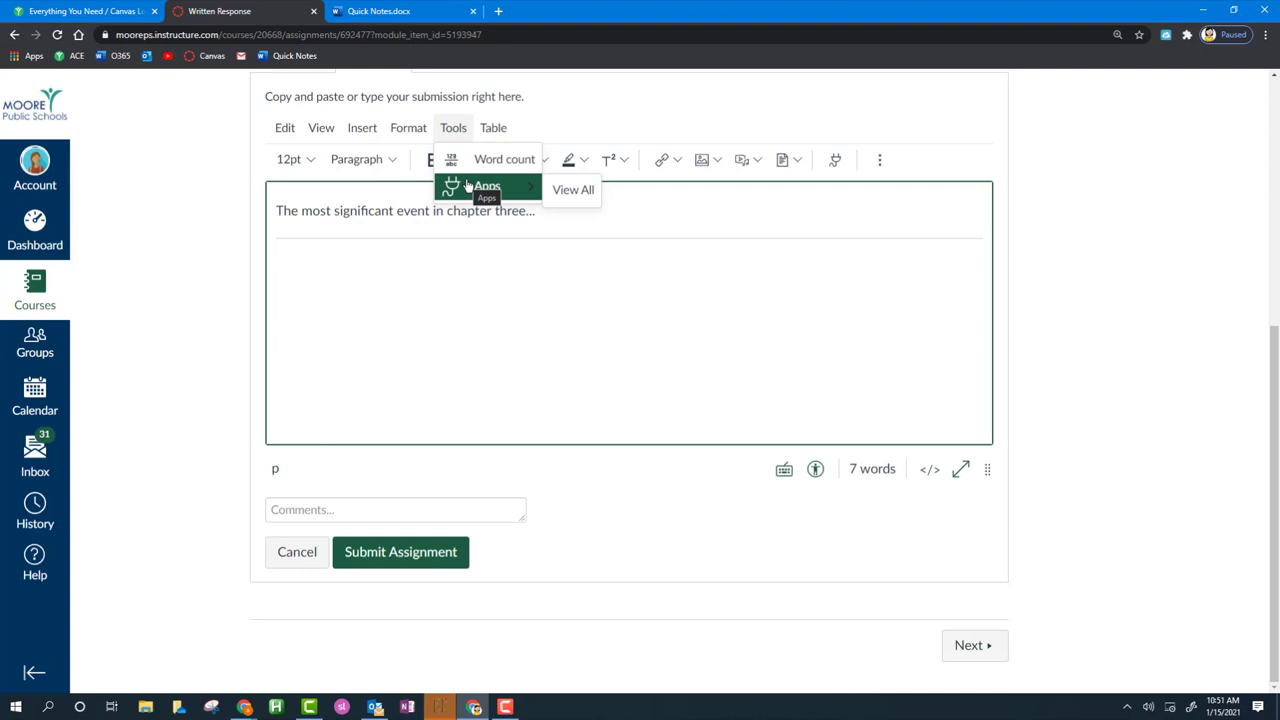
click(674, 275)
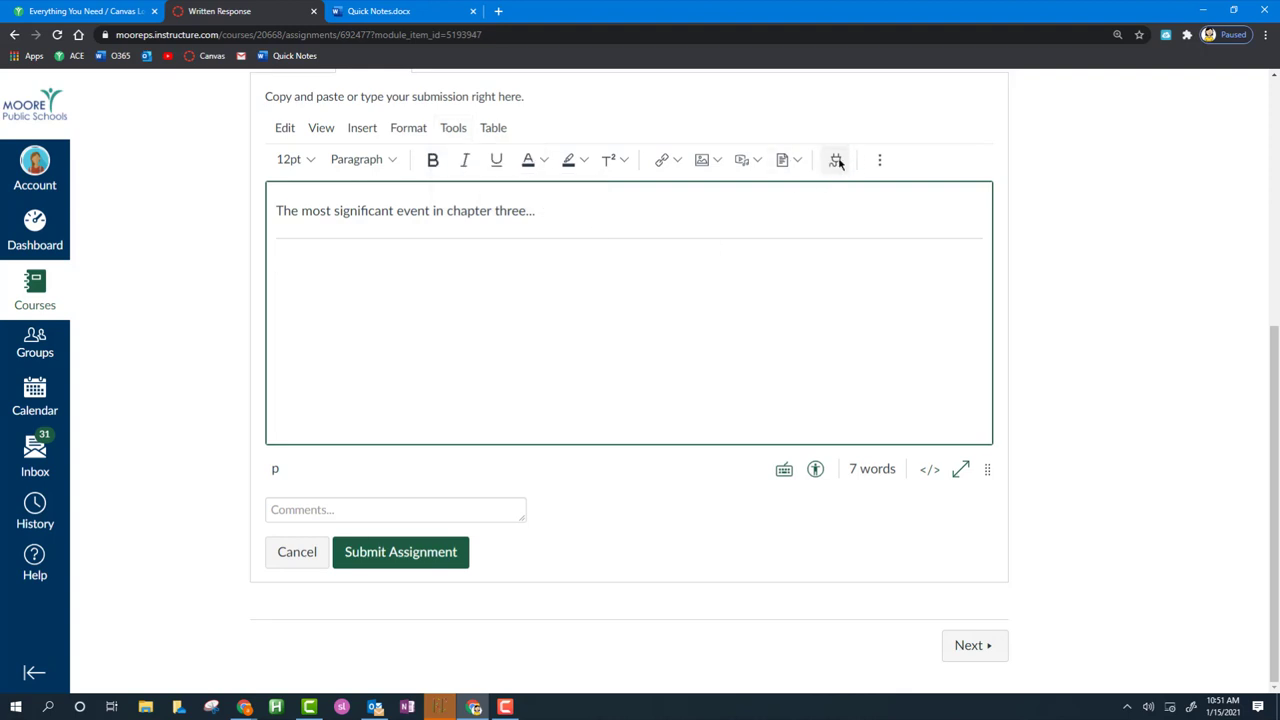
click(837, 162)
click(923, 119)
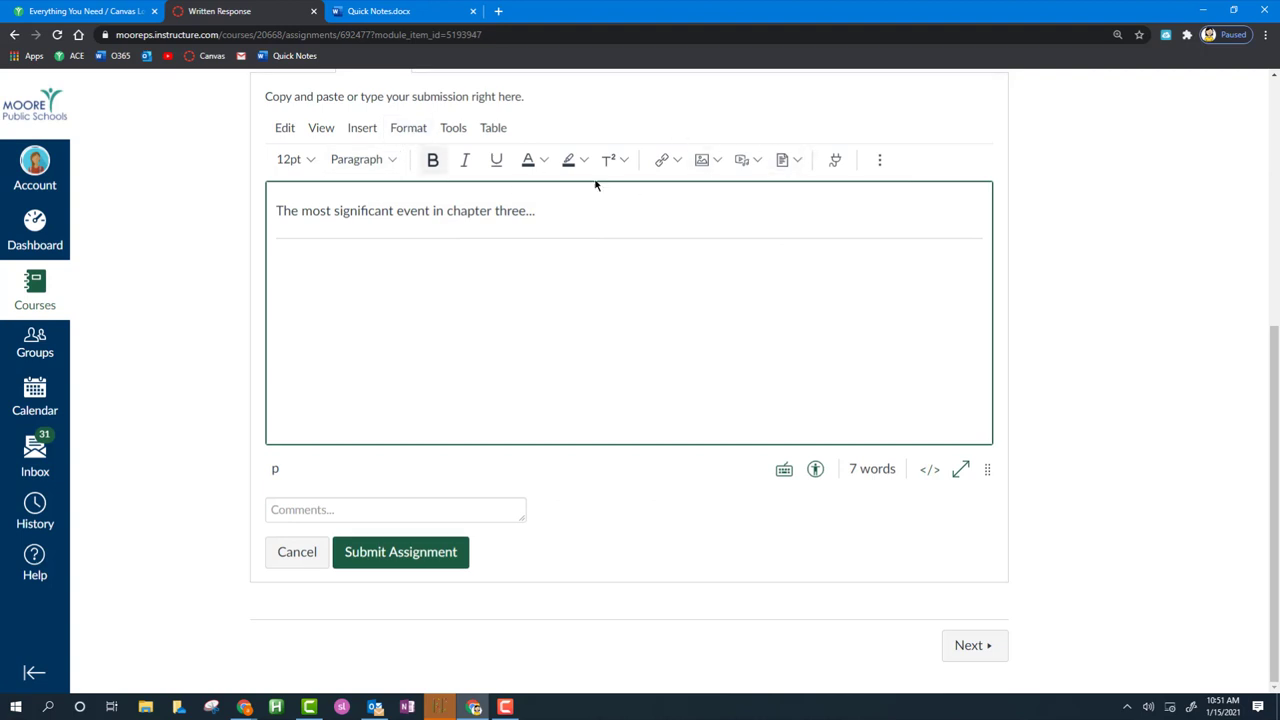
- Insert a table with five columns and four rows below the horizontal line in the response, and deselect it
scroll(710, 290, up, 1)
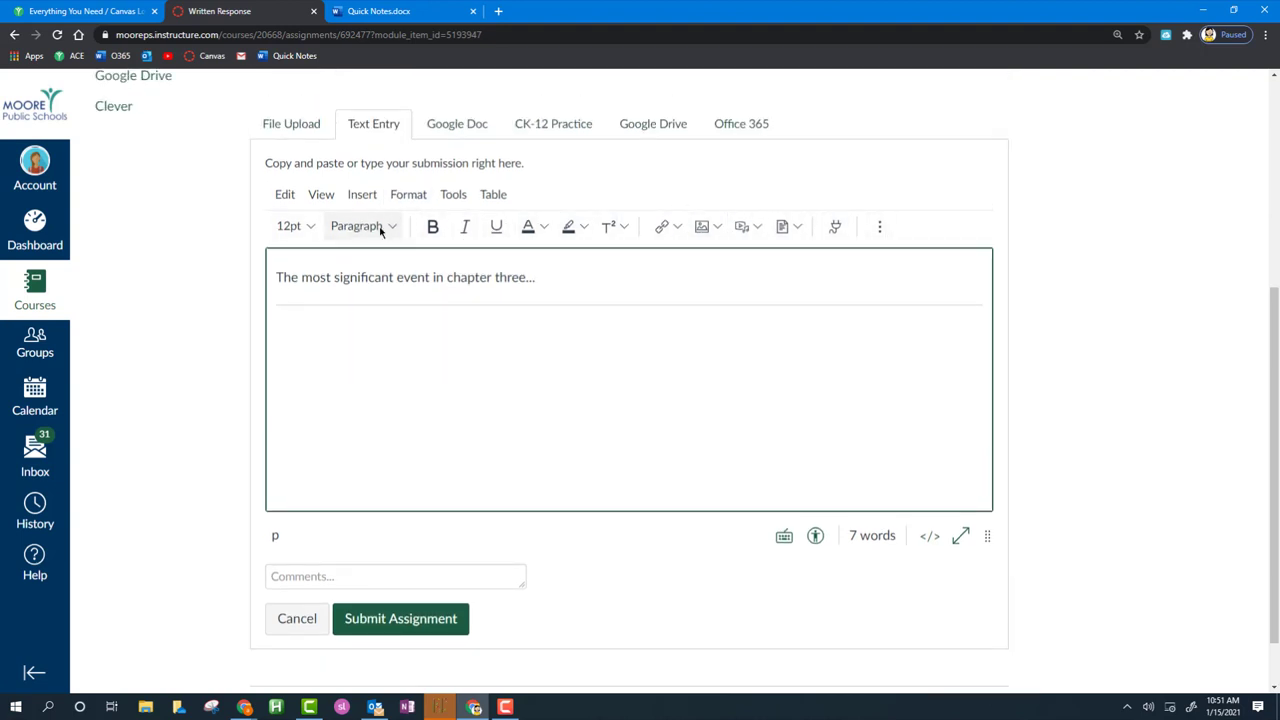
click(492, 195)
mouse_move(540, 233)
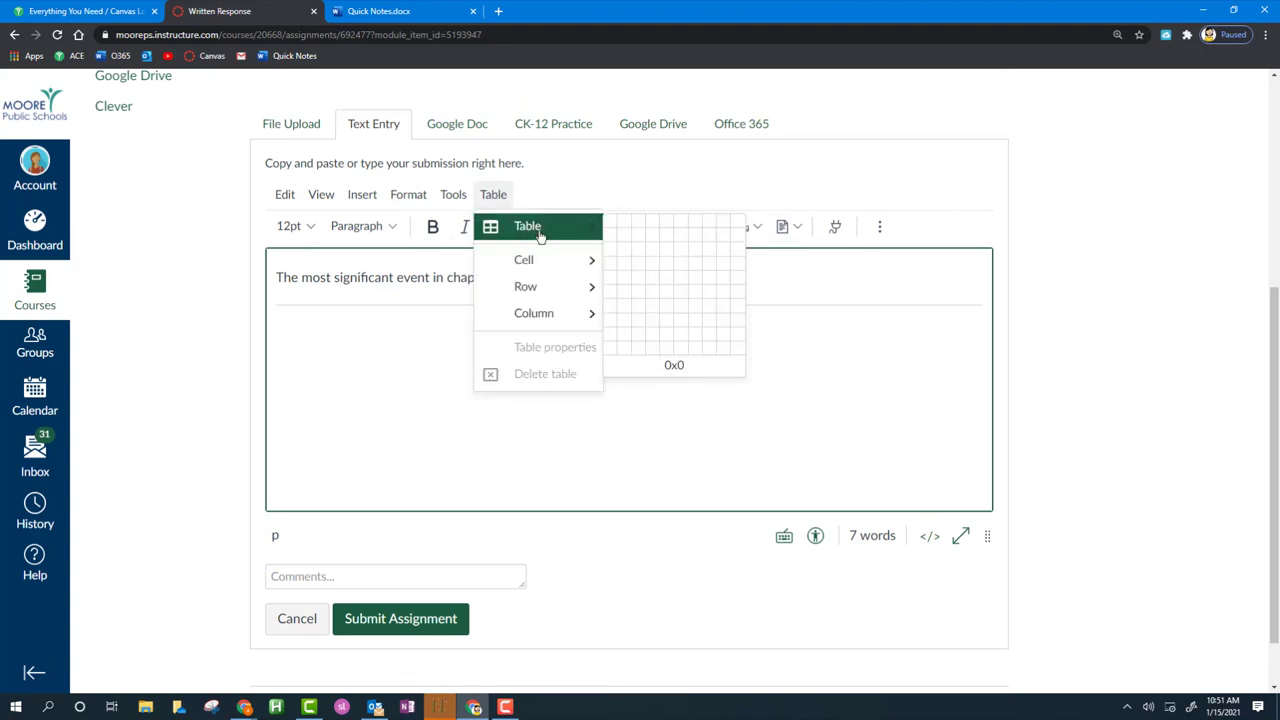
click(671, 271)
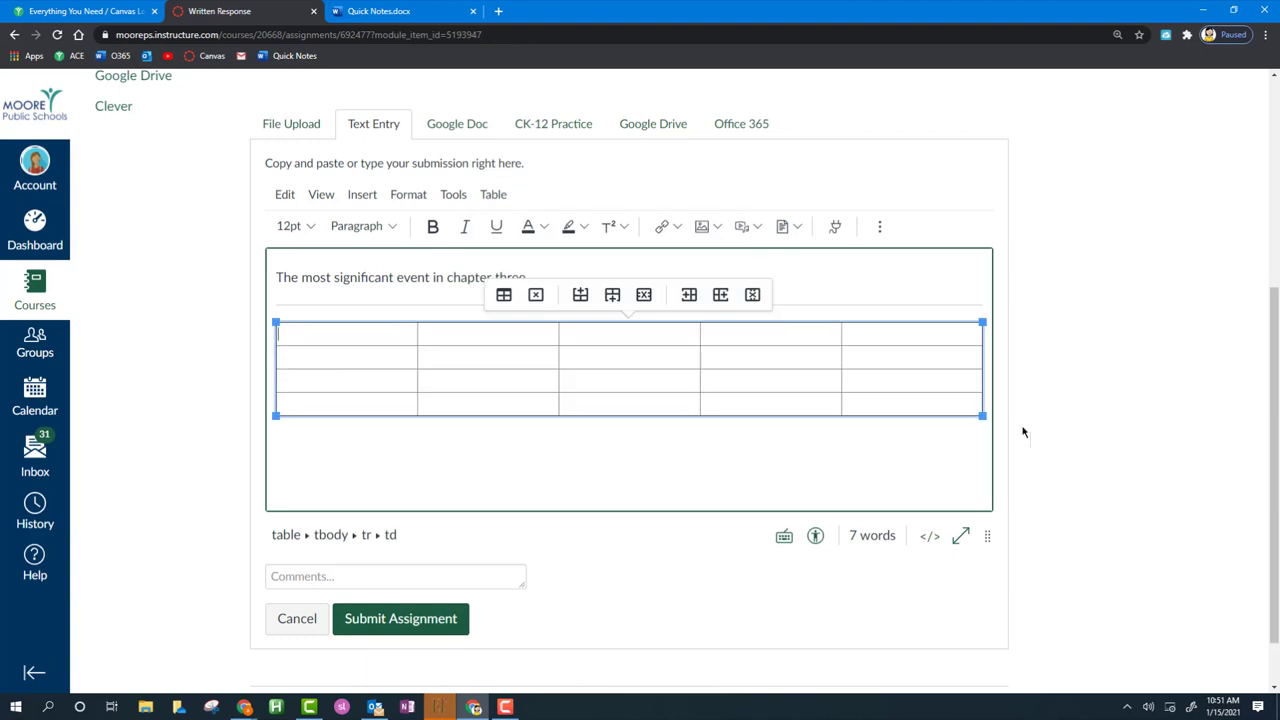
click(786, 452)
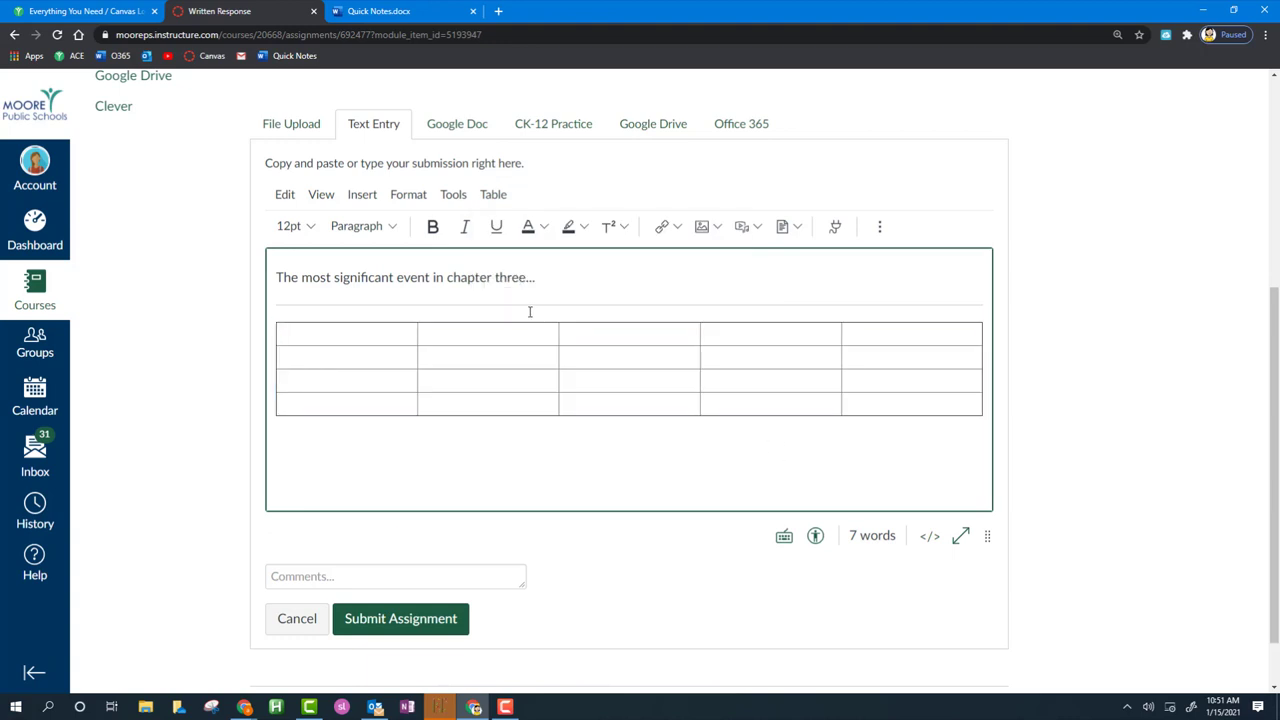